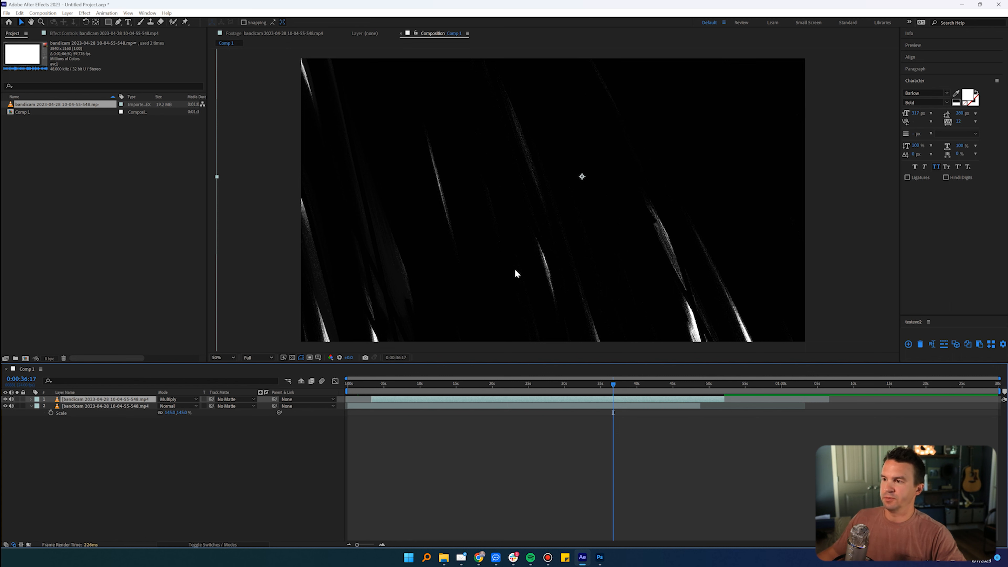
Step: Shift the upper Multiply footage layer slightly to the right in the frame and check the coverage near 0:00:48:09
left_click_drag(512, 250, 526, 253)
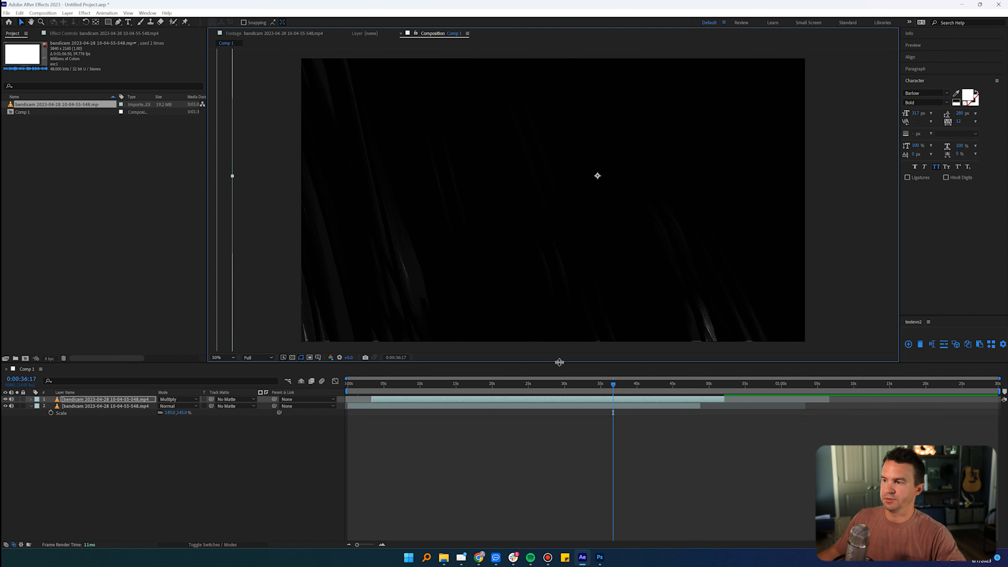
left_click_drag(612, 381, 698, 386)
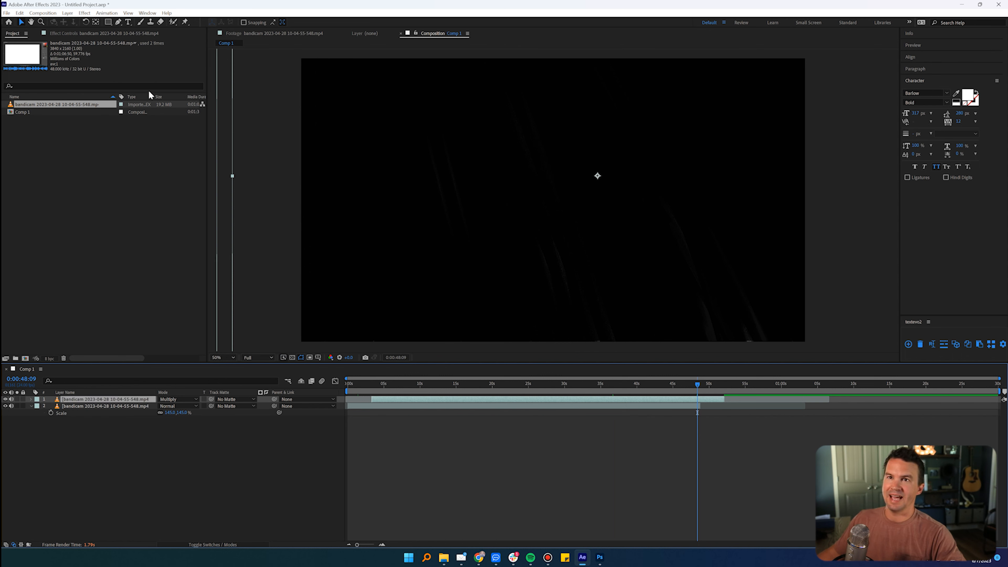
Step: Create a full-frame black solid as the top layer of Comp 1
left_click(68, 12)
mouse_move(167, 23)
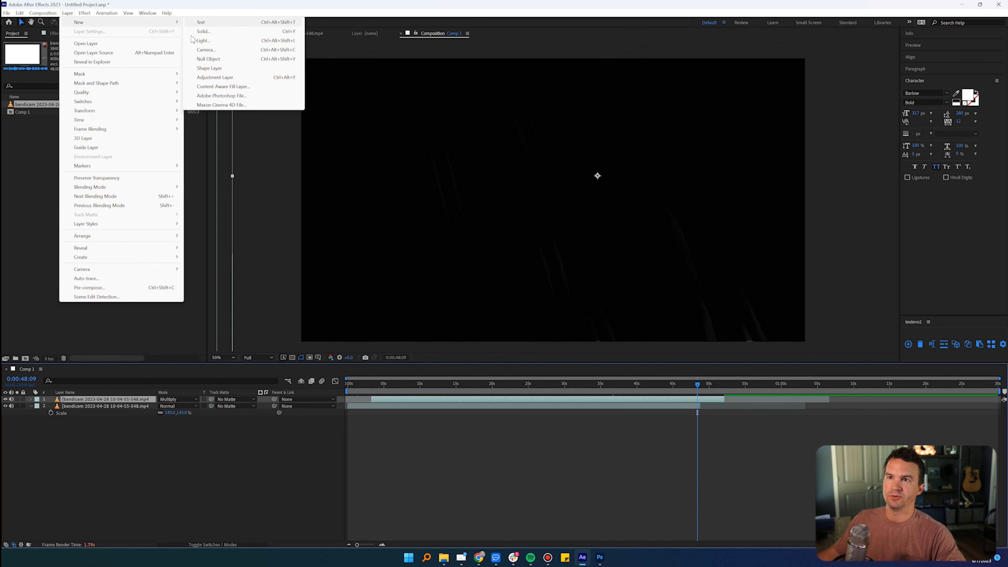
left_click(203, 31)
left_click(338, 403)
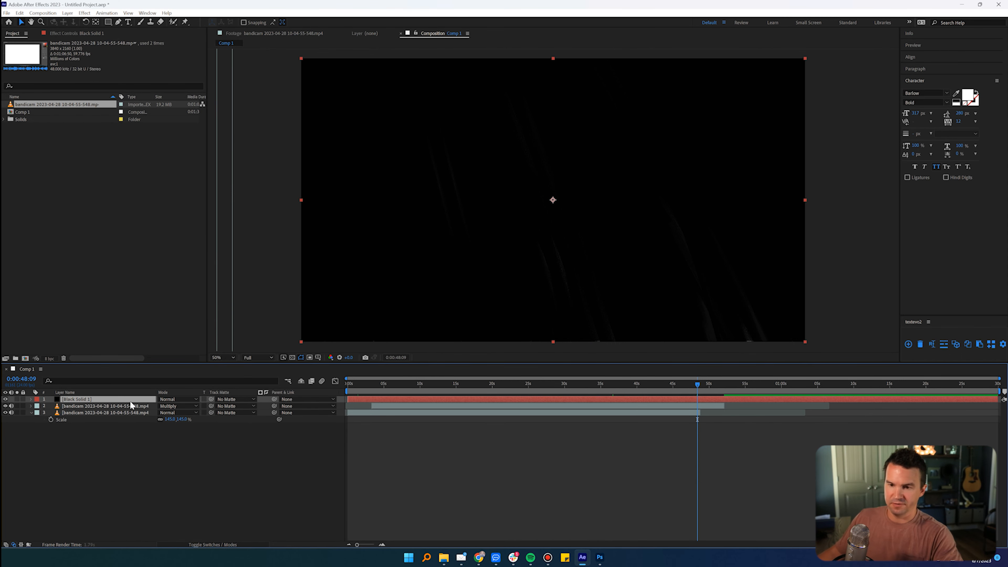
Step: Keyframe the black solid's opacity to fade in from 0% at 0:00:40:05 to 100% at 0:00:48:09
key("t")
left_click(51, 406)
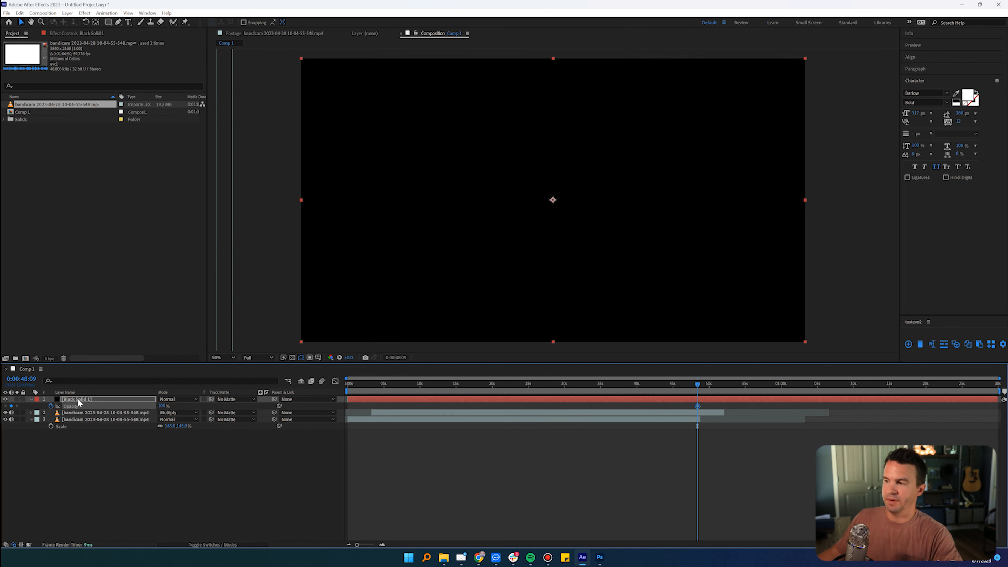
left_click(638, 383)
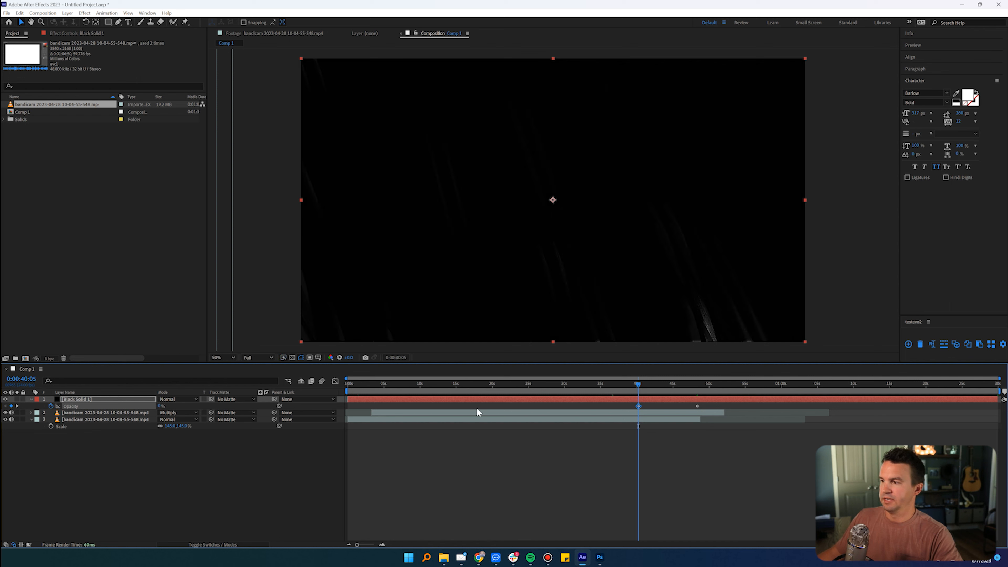
left_click_drag(656, 385, 694, 385)
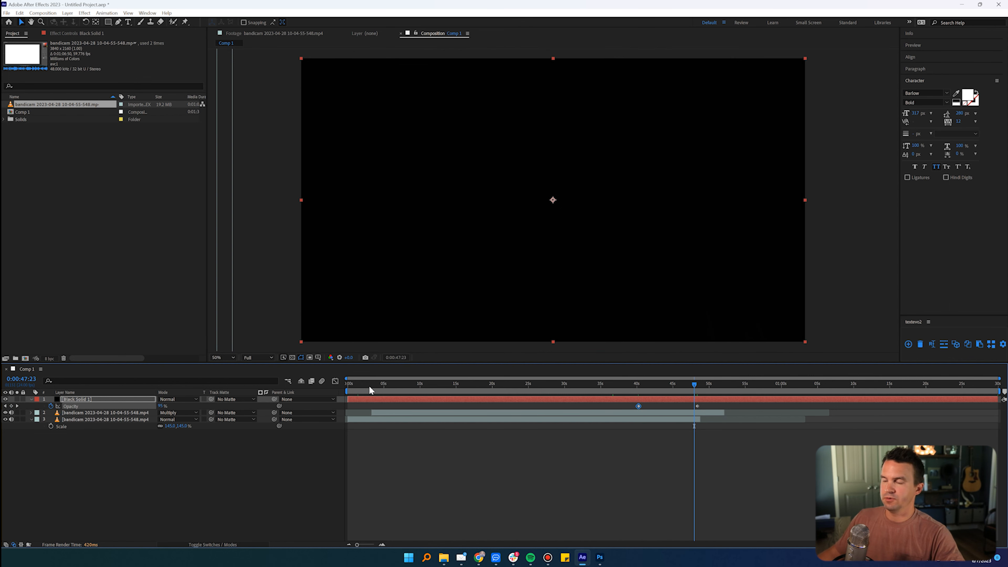
Step: End the work area at 0:00:48:09 and trim Comp 1 to it
left_click_drag(373, 386, 697, 385)
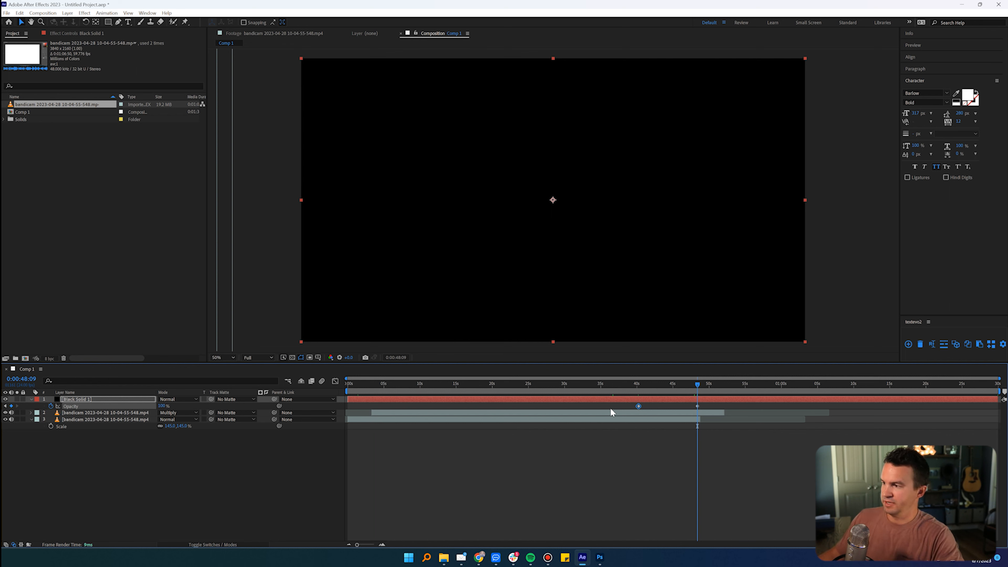
key("n")
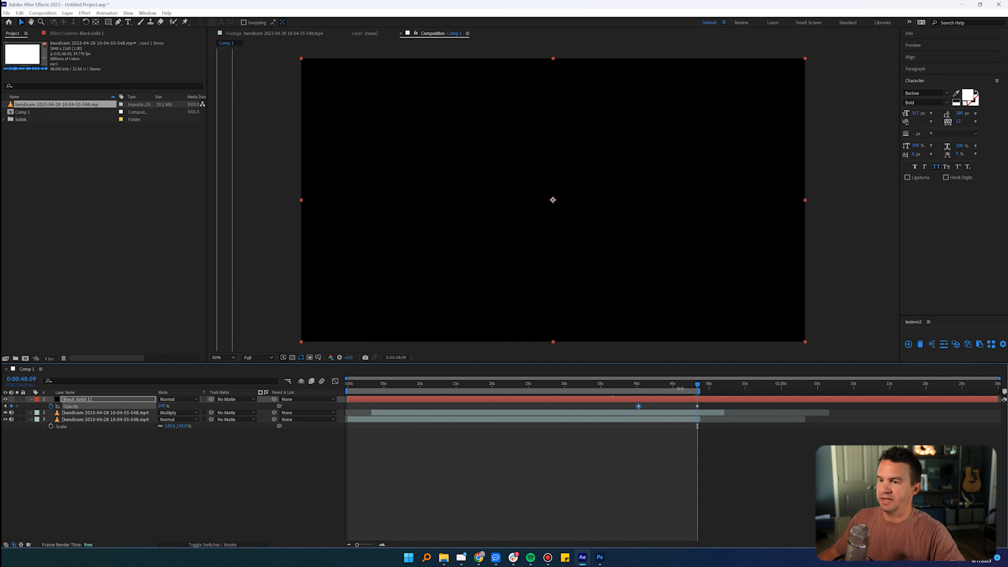
right_click(487, 391)
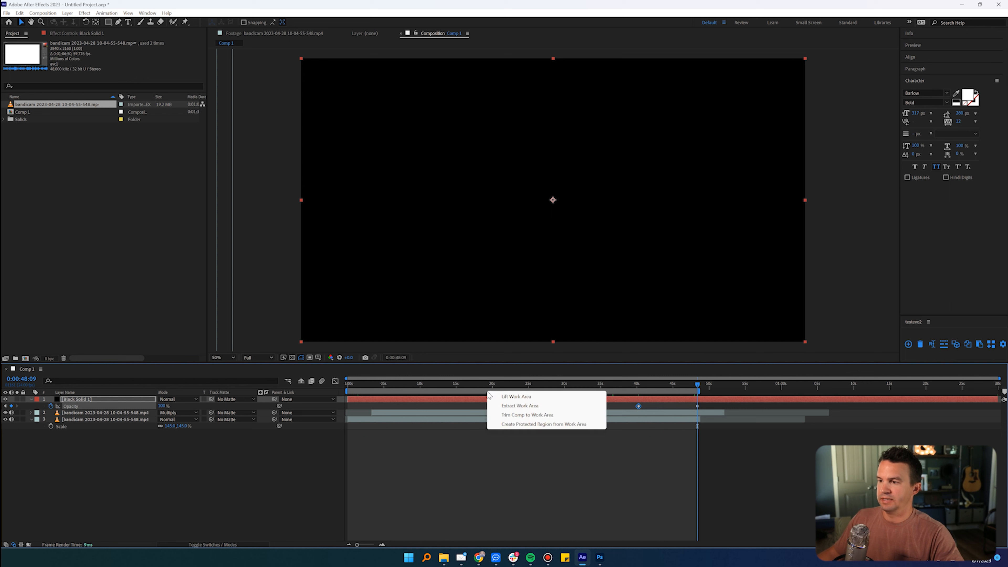
left_click(522, 415)
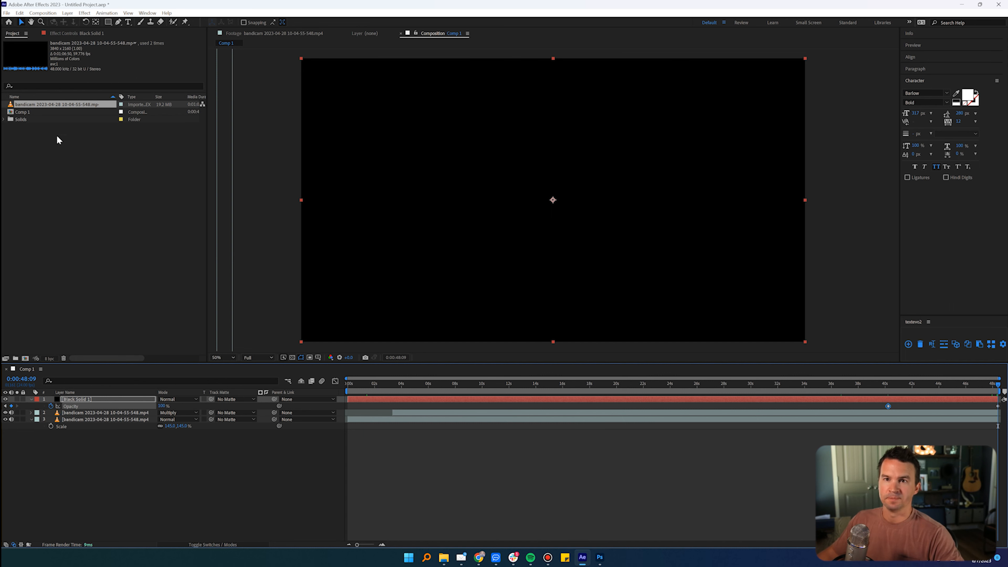
Step: Nest Comp 1 in a new composition and enable time remapping on the nested layer
left_click(17, 113)
left_click_drag(20, 114, 24, 359)
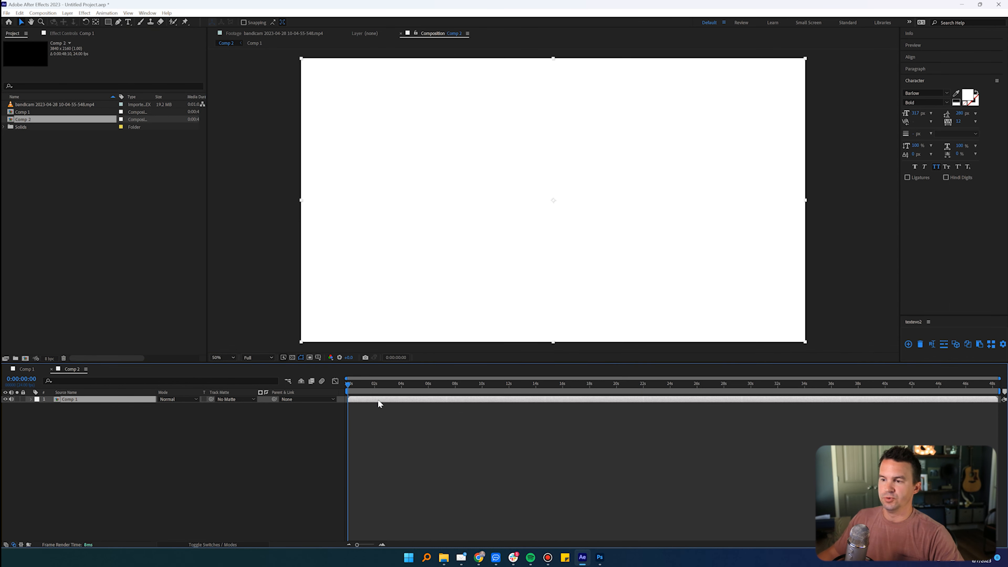
right_click(377, 404)
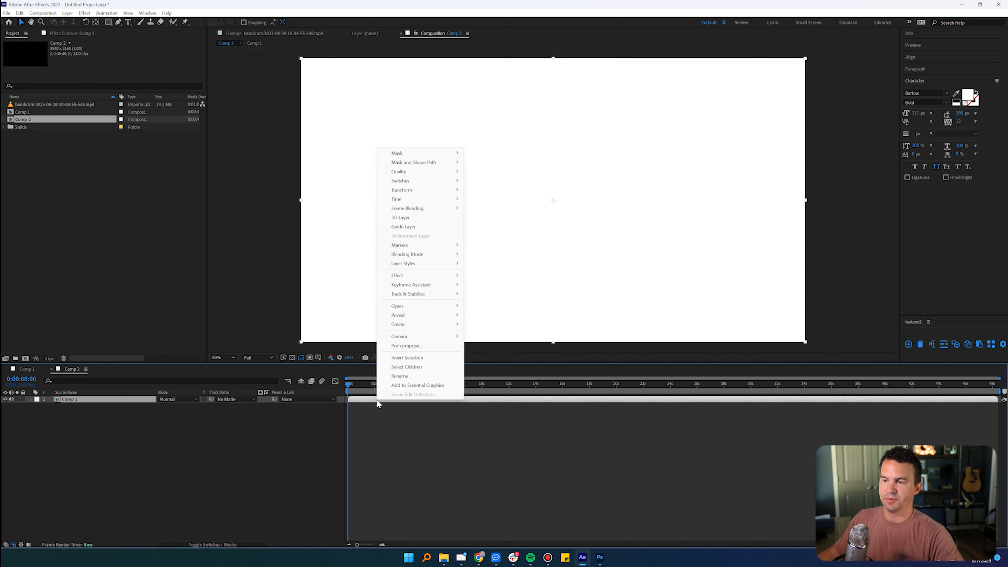
mouse_move(437, 199)
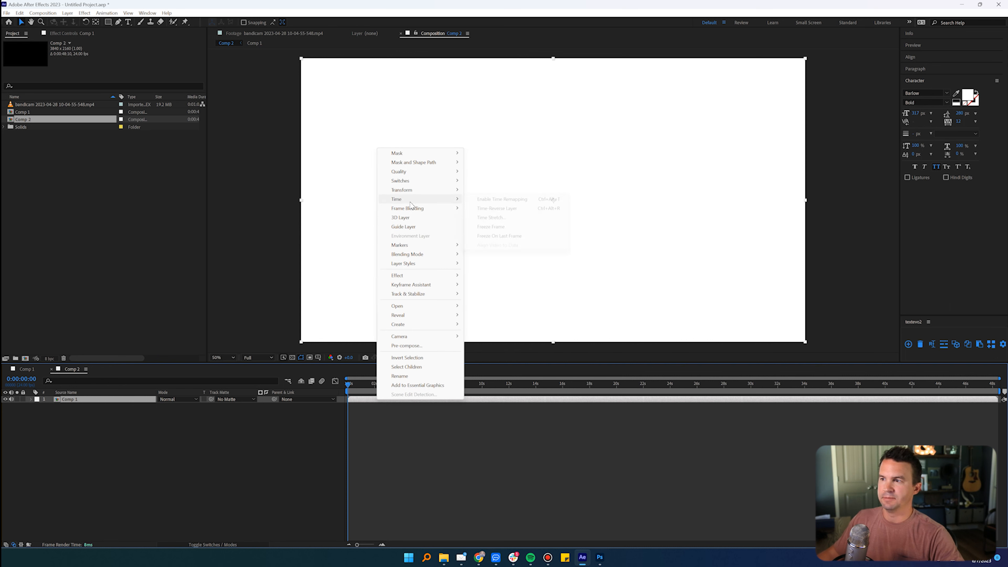
left_click(501, 199)
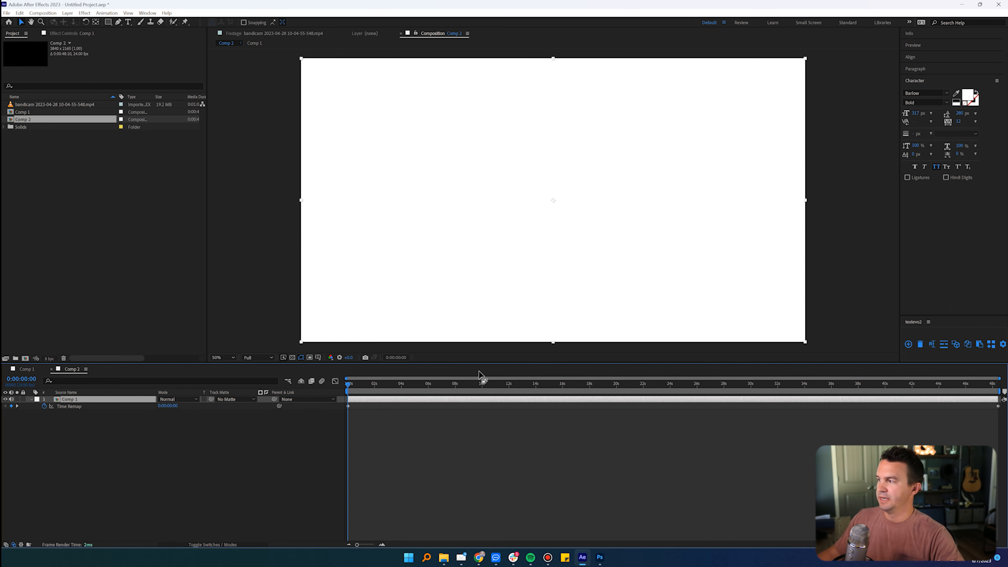
Step: Speed up the nested Comp 1 layer by moving its last time remap keyframe to about 4 seconds
left_click(998, 406)
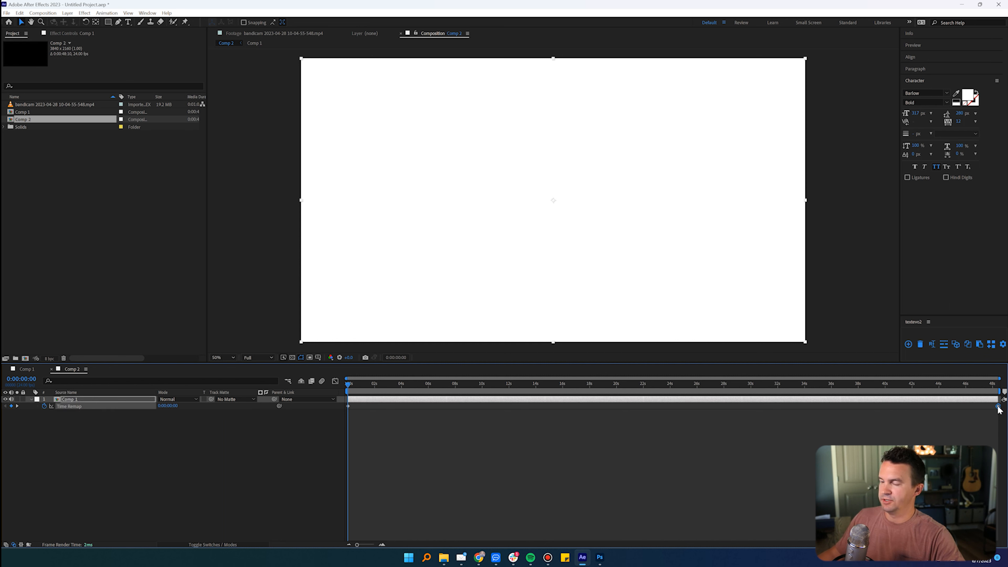
left_click_drag(998, 406, 399, 399)
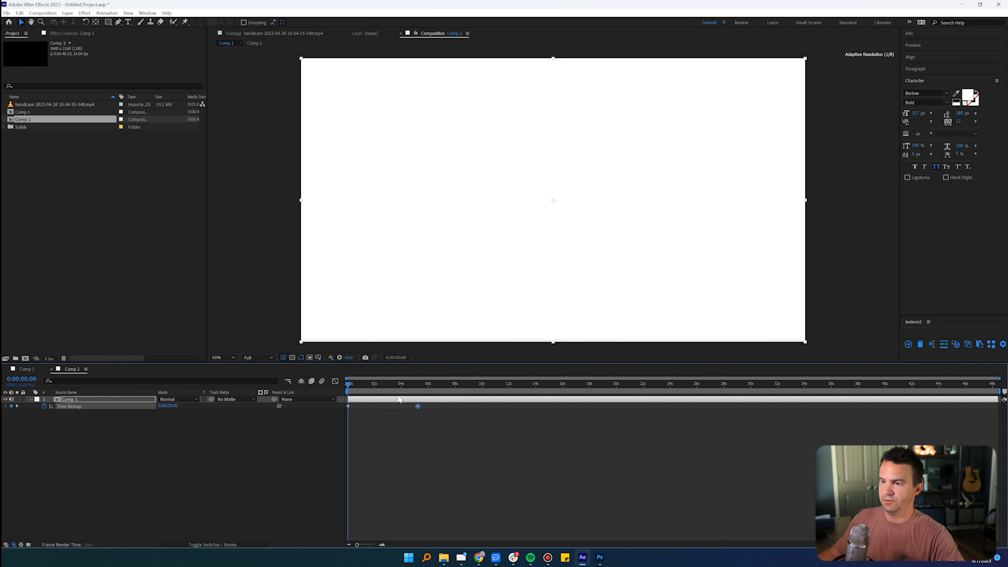
left_click_drag(388, 385, 401, 390)
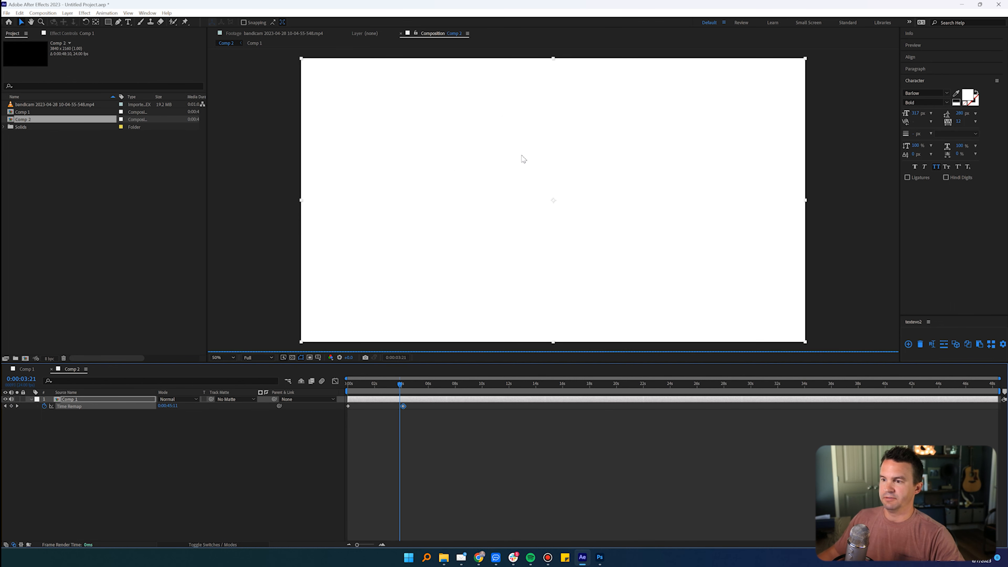
Step: End the work area at 0:00:05:22, trim Comp 2 to it, and preview the wipe around 0:00:02:06
left_click(427, 385)
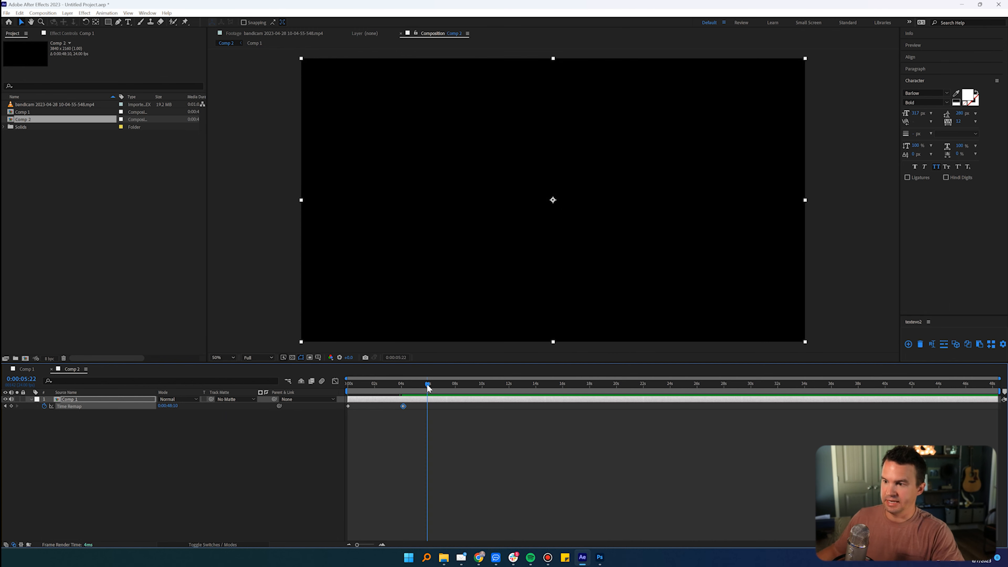
right_click(384, 397)
left_click(404, 418)
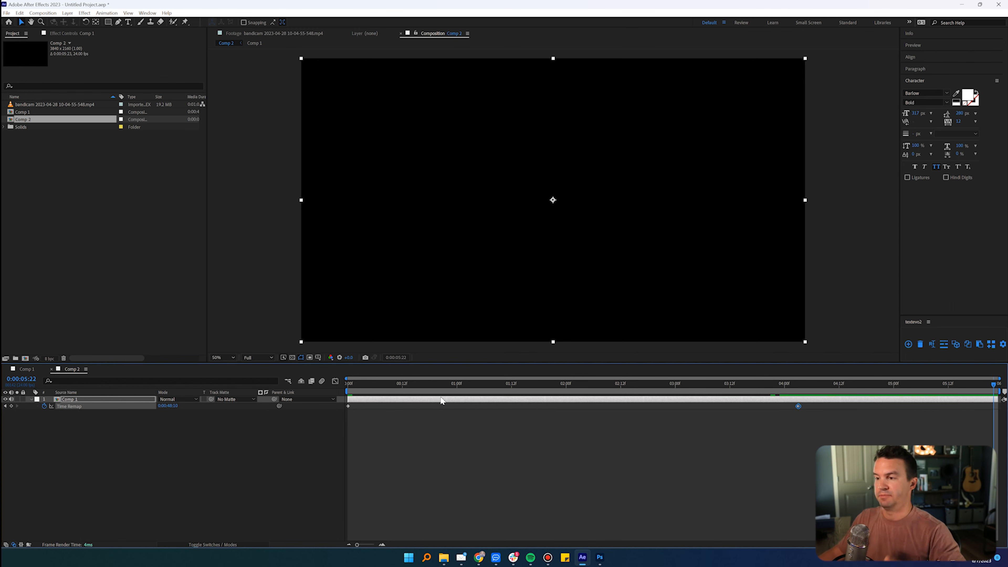
left_click_drag(589, 385, 594, 384)
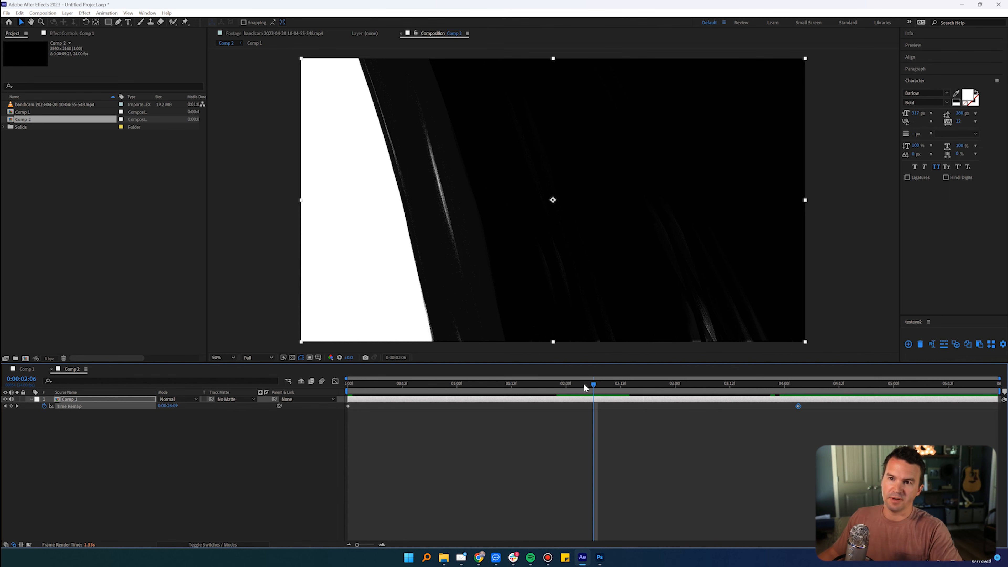
Step: Import three photos from the Batch 2 folder as footage, including the group of hikers and the kayak
left_click(191, 252)
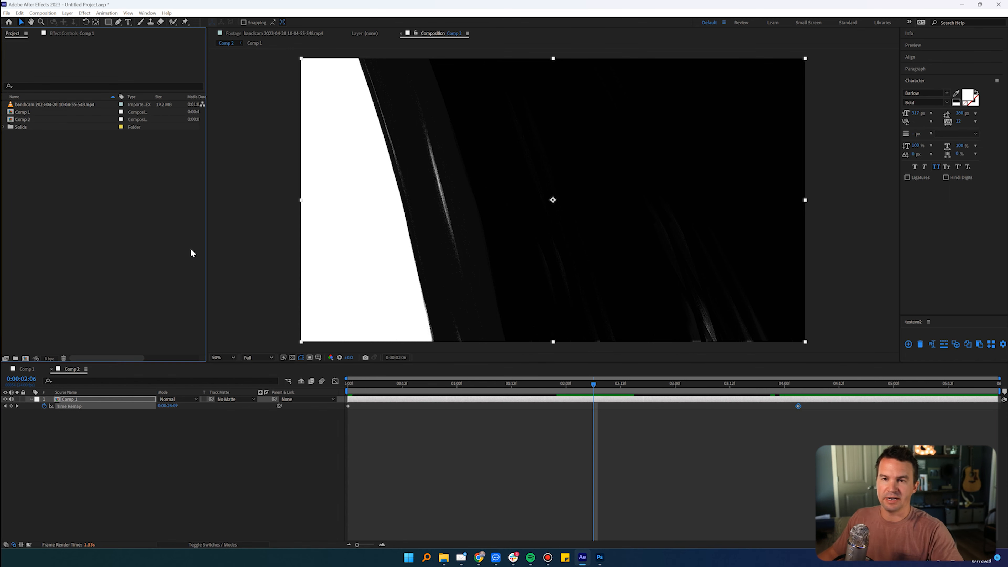
double_click(152, 234)
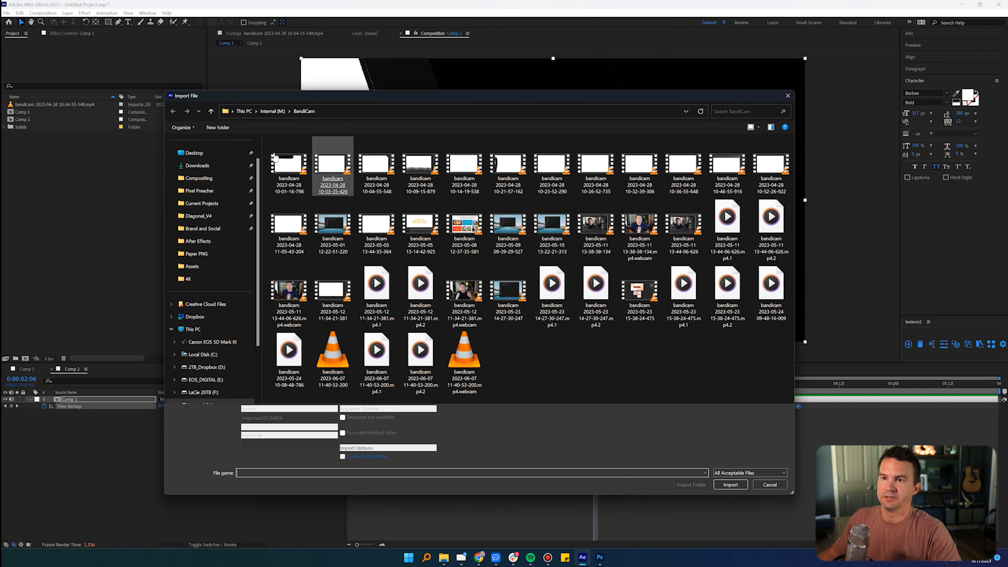
left_click(202, 203)
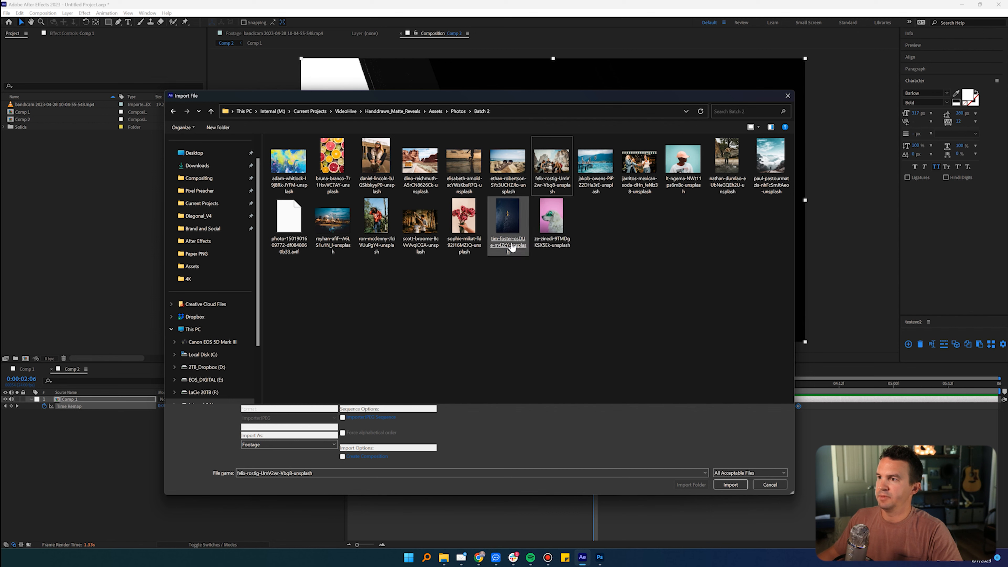
left_click(503, 163, "ctrl")
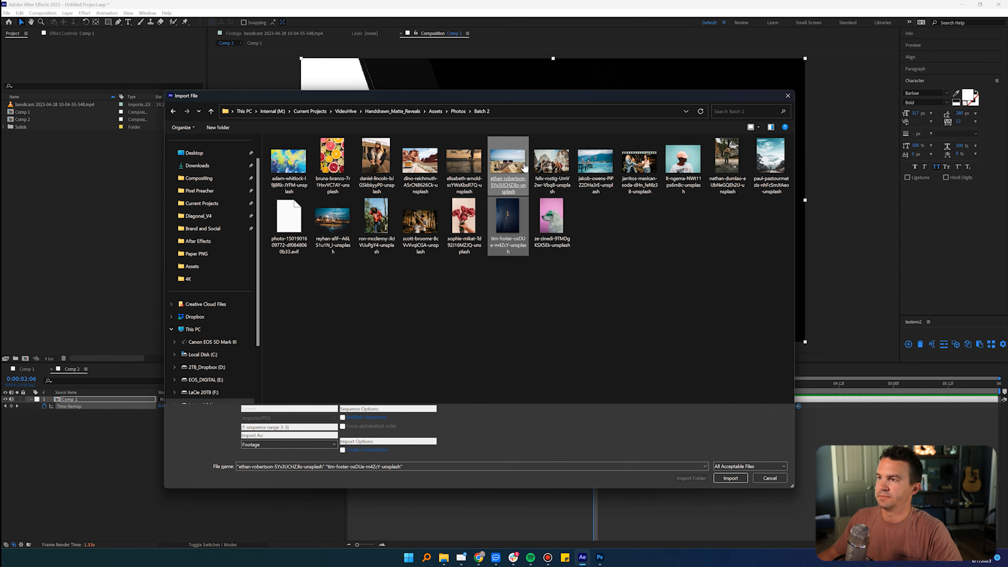
left_click(551, 162, "ctrl")
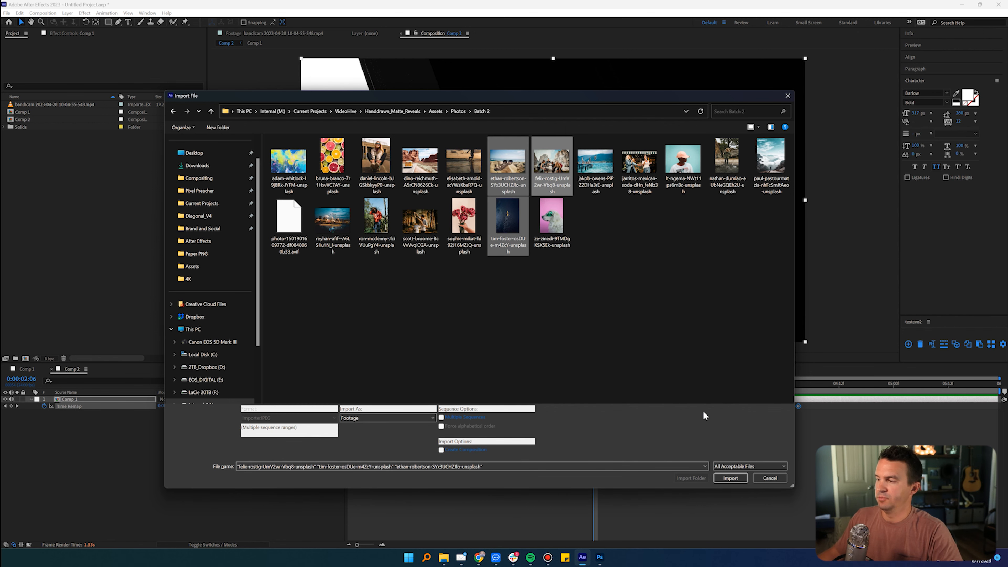
left_click(728, 478)
Step: Create a 3840 × 2160, 24 fps composition named Slideshow with a duration of 0:01:30:00
left_click(26, 358)
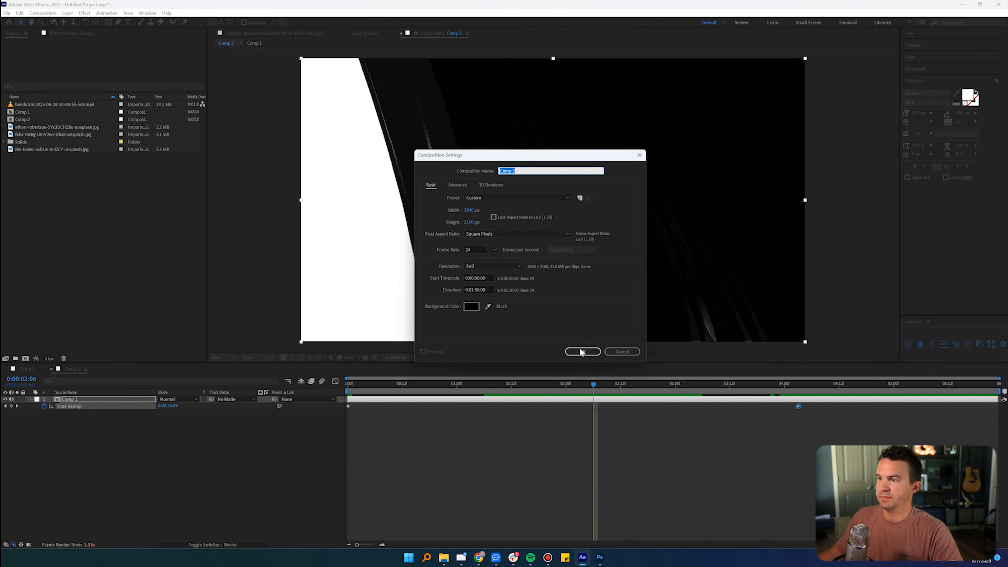
type("Slideshow")
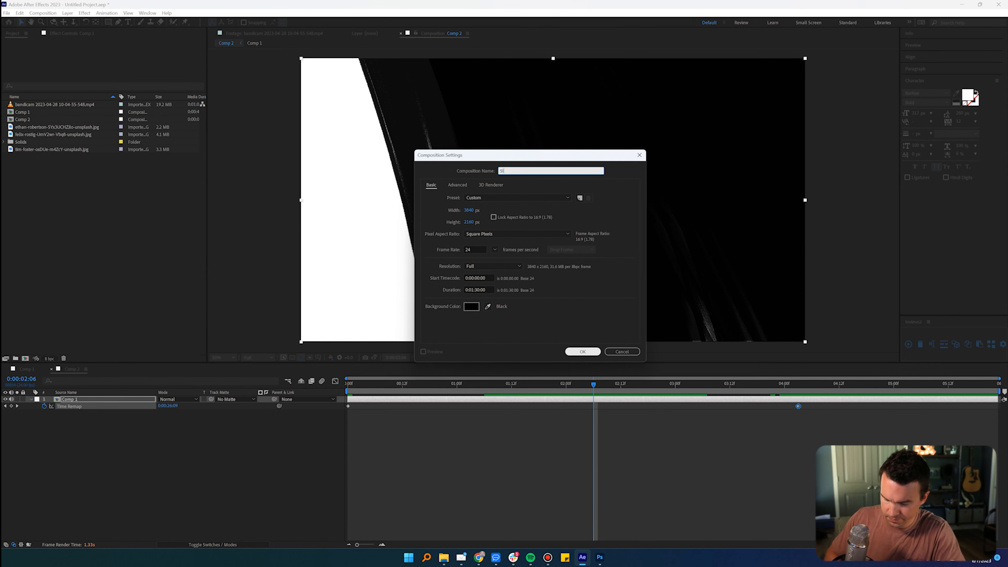
key("Return")
Step: Add the hikers photo to the Slideshow composition and place the kayak photo on the layer above it
left_click_drag(95, 421, 96, 421)
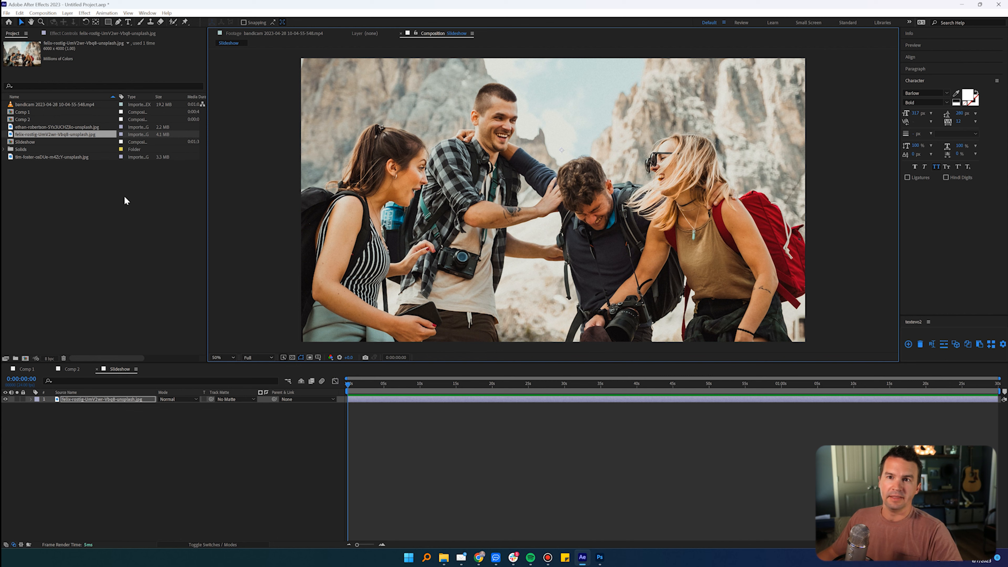
left_click(68, 128)
left_click_drag(39, 156, 98, 397)
Step: Rotate the kayak photo to landscape orientation so the kayak points right and the image fills the frame
key("w")
left_click_drag(477, 284, 426, 96)
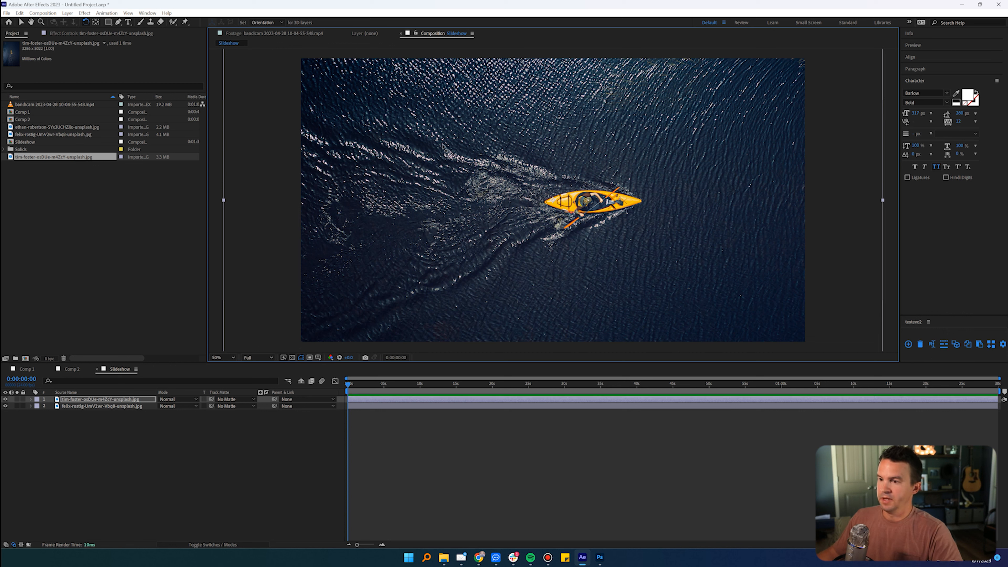
key("v")
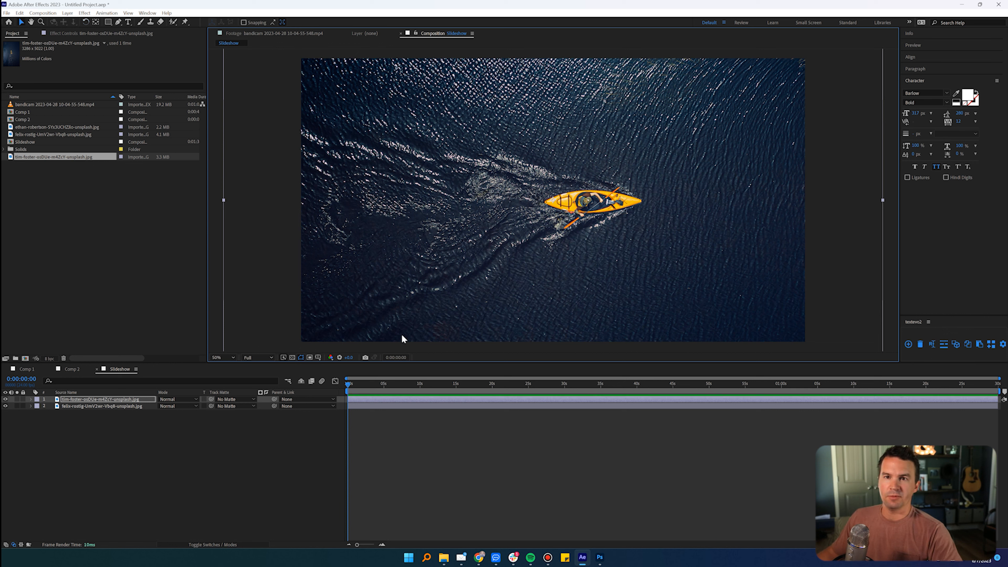
Step: Rename the Comp 2 composition as Mask and open it
left_click(24, 120)
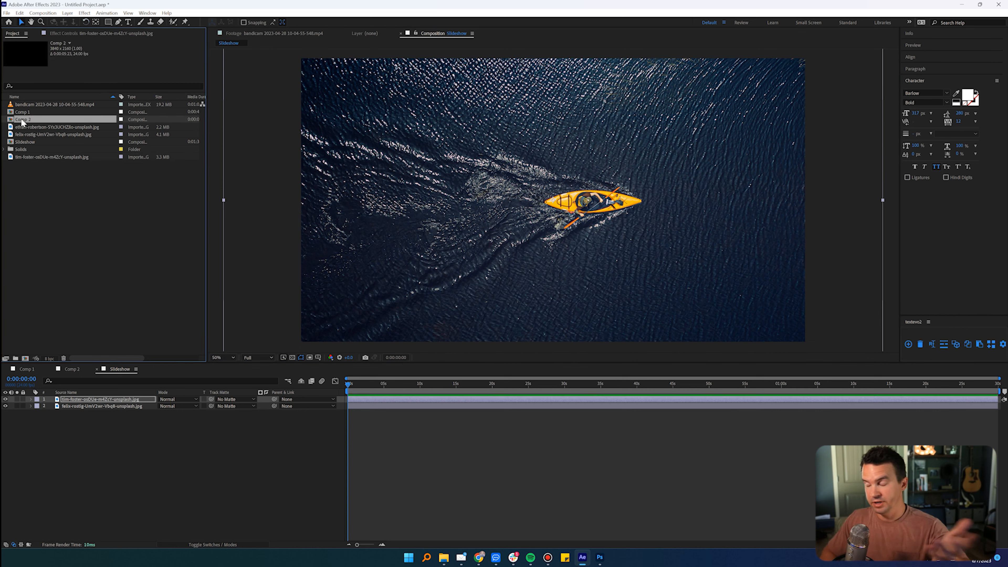
key("Return")
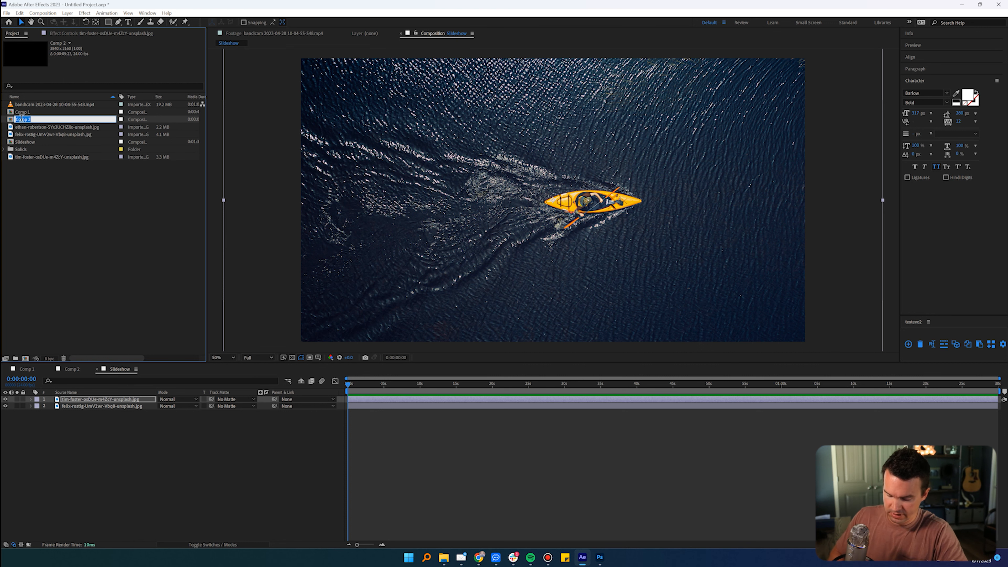
type("Mask")
key("Return")
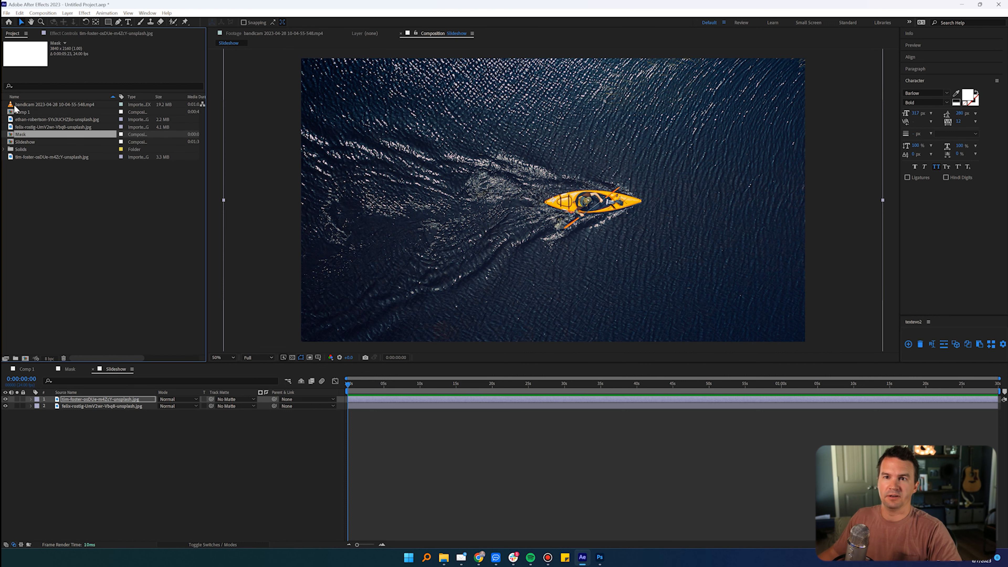
double_click(20, 135)
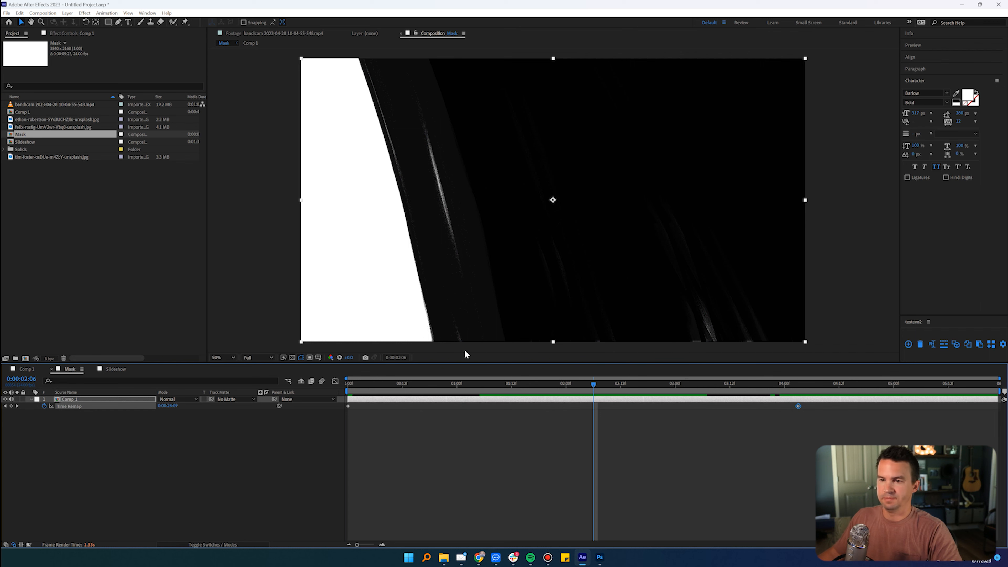
Step: Add the Mask composition to the Slideshow composition as the top layer, above the kayak and hikers photos
left_click(111, 370)
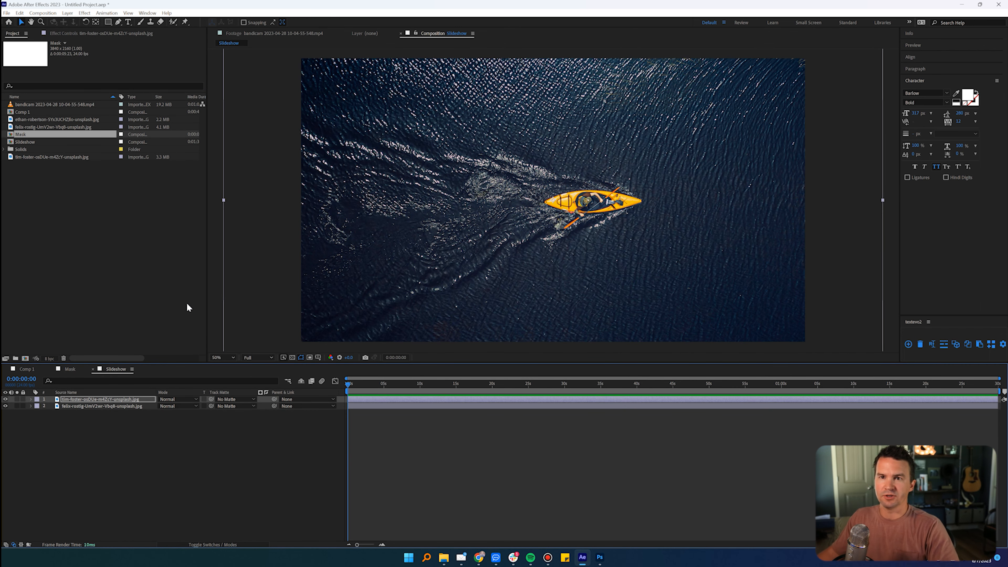
left_click_drag(27, 138, 119, 399)
left_click_drag(361, 383, 369, 386)
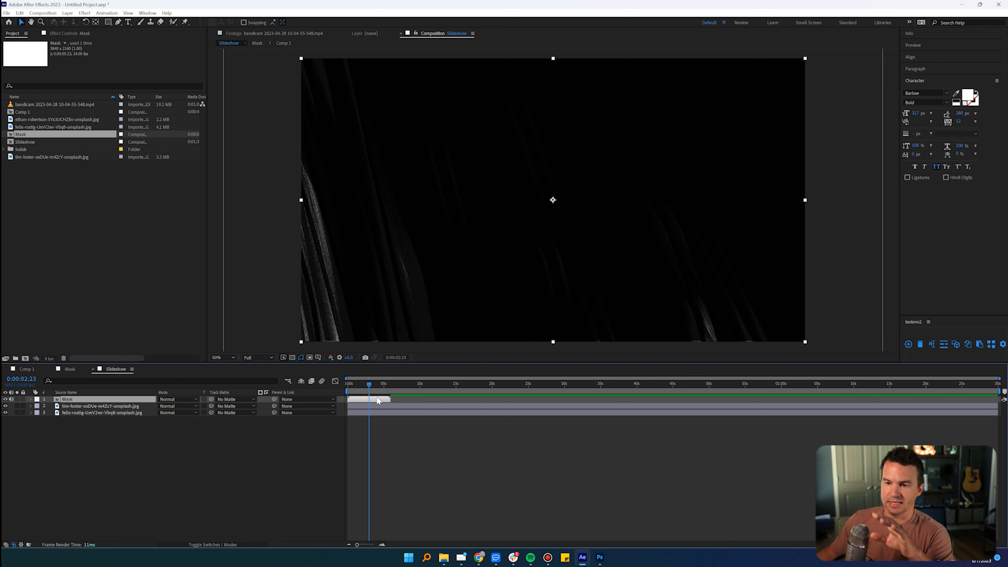
left_click(106, 406)
left_click(110, 413)
left_click_drag(388, 382, 391, 384)
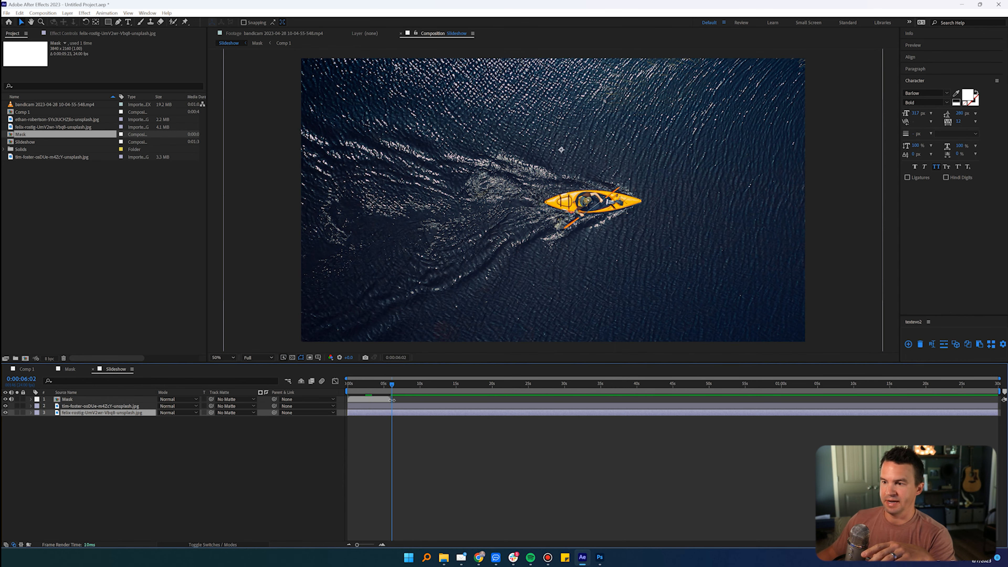
Step: Enable time remapping on the Mask layer in Slideshow and extend the layer to the end of the composition
left_click(383, 402)
right_click(381, 402)
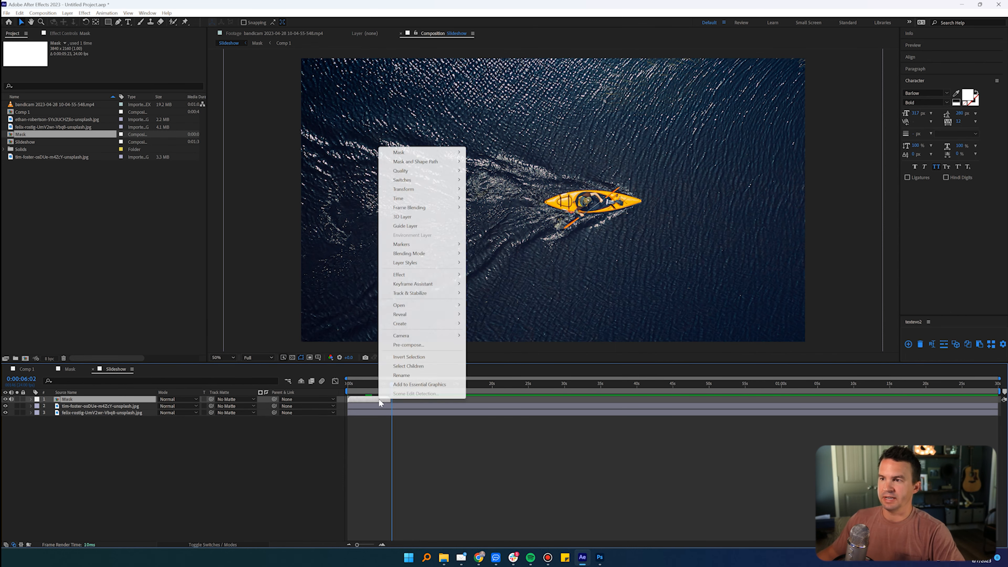
mouse_move(413, 198)
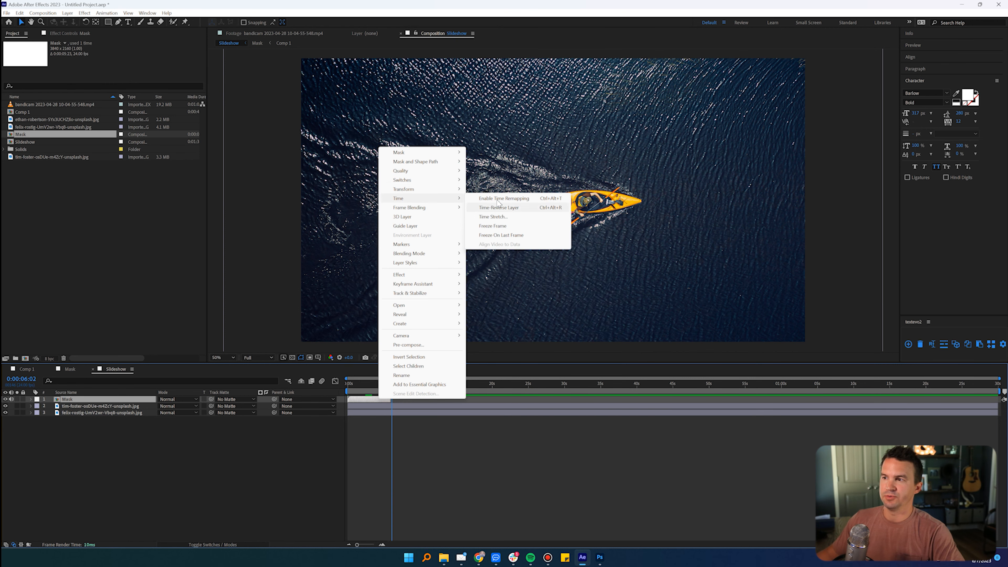
left_click(499, 200)
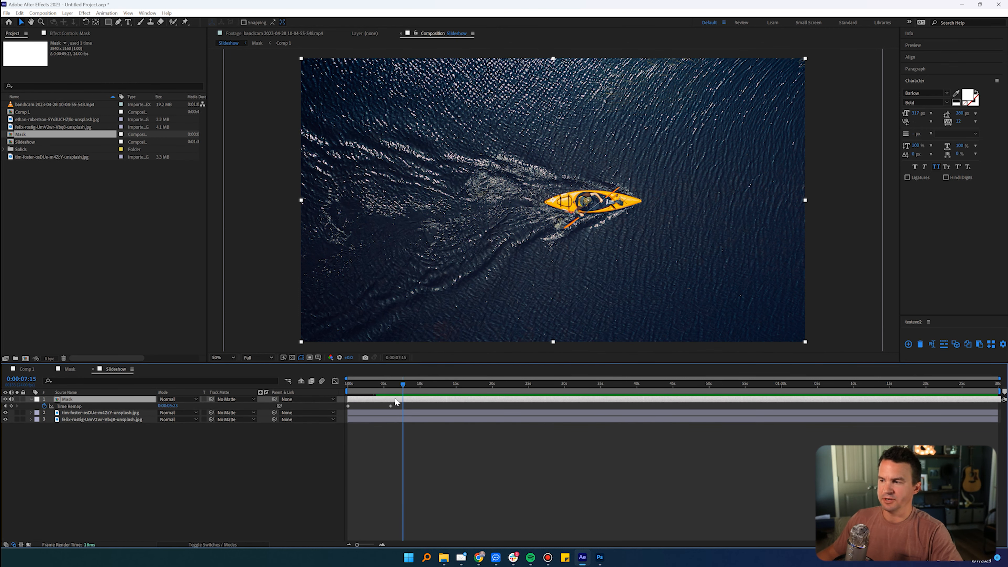
Step: In the Mask composition, replace the final Time Remap keyframe with one a frame earlier, at 0:00:04:02
double_click(394, 400)
left_click_drag(741, 384, 339, 381)
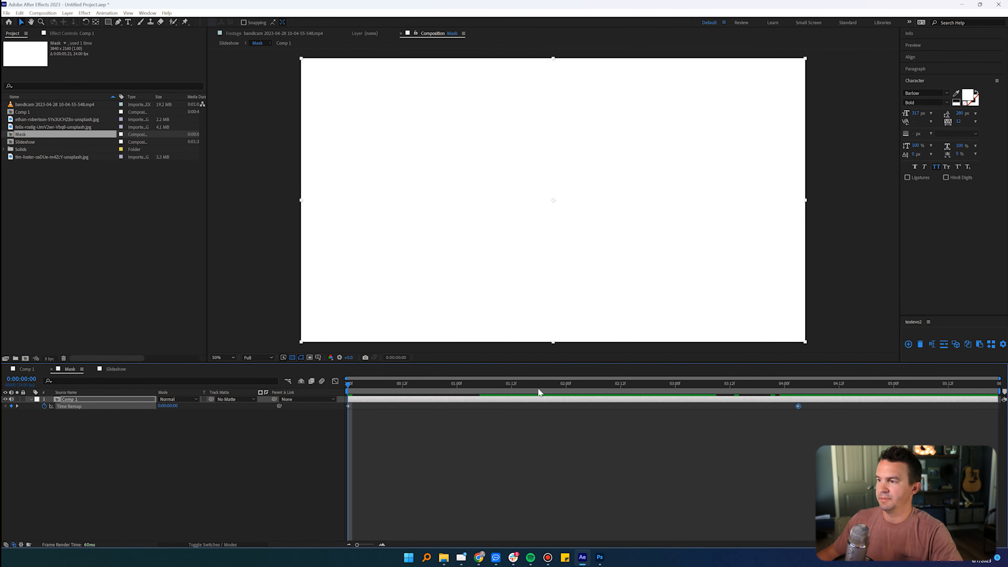
left_click_drag(641, 385, 993, 384)
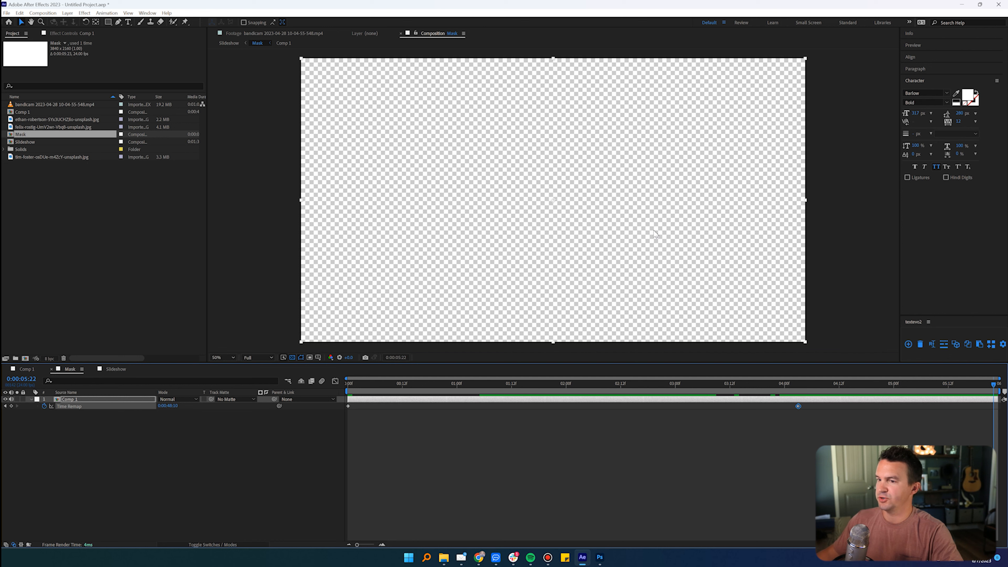
left_click(292, 357)
left_click(292, 357)
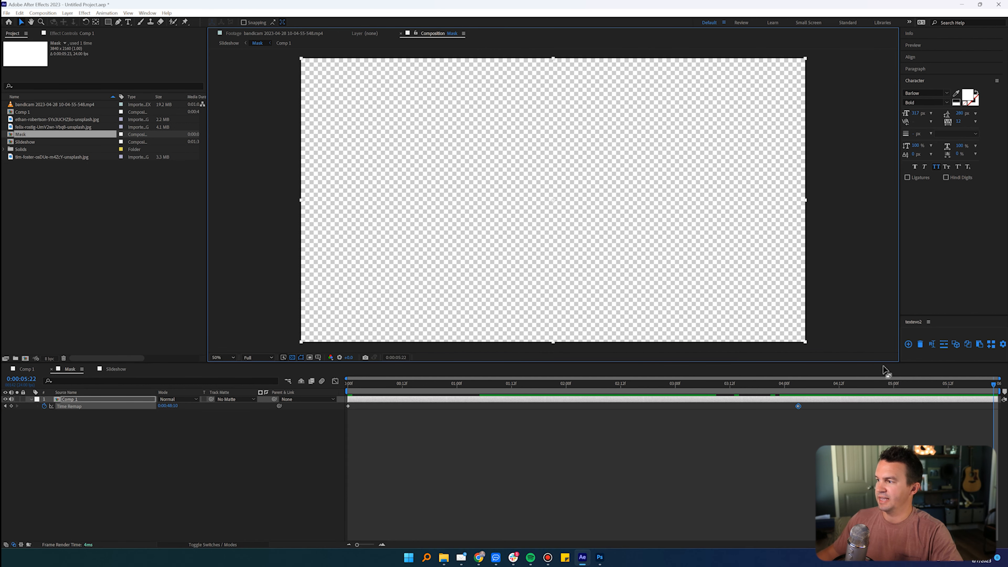
left_click(797, 385)
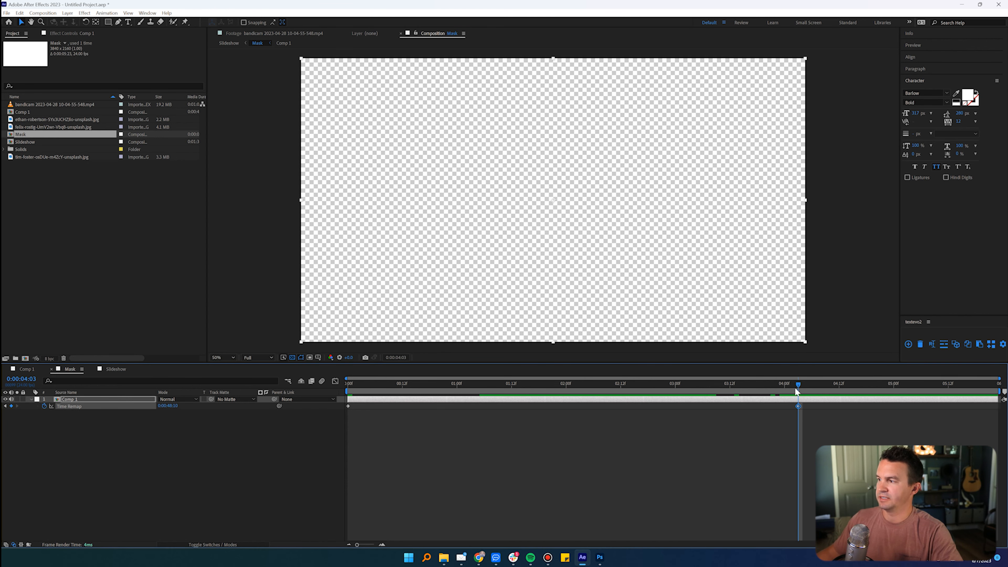
left_click_drag(798, 385, 793, 385)
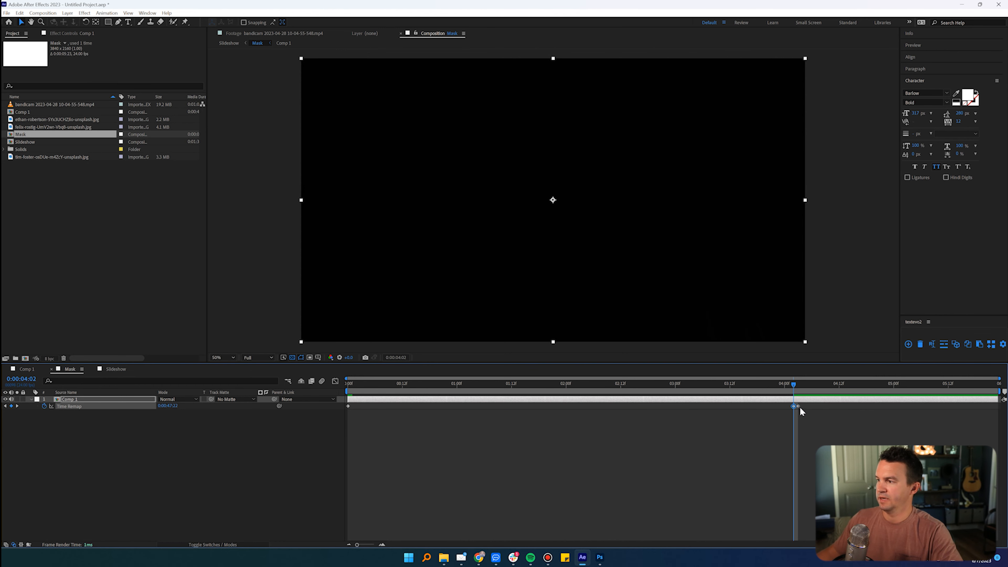
left_click_drag(793, 383, 677, 383)
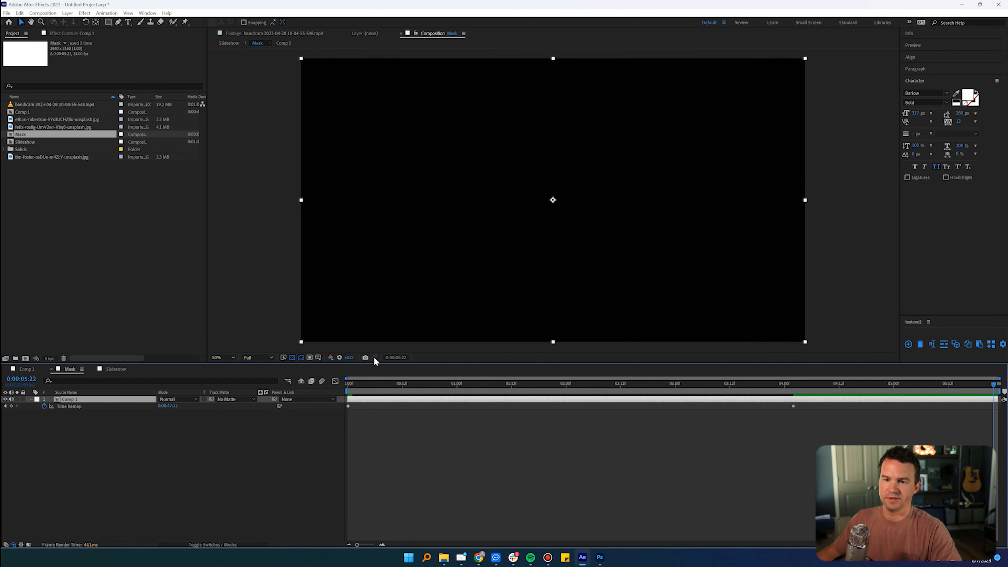
Step: In Slideshow, shift the Mask layer so its reveal starts at about 7 seconds, and extend its in point back to the composition start
left_click(116, 369)
left_click(364, 381)
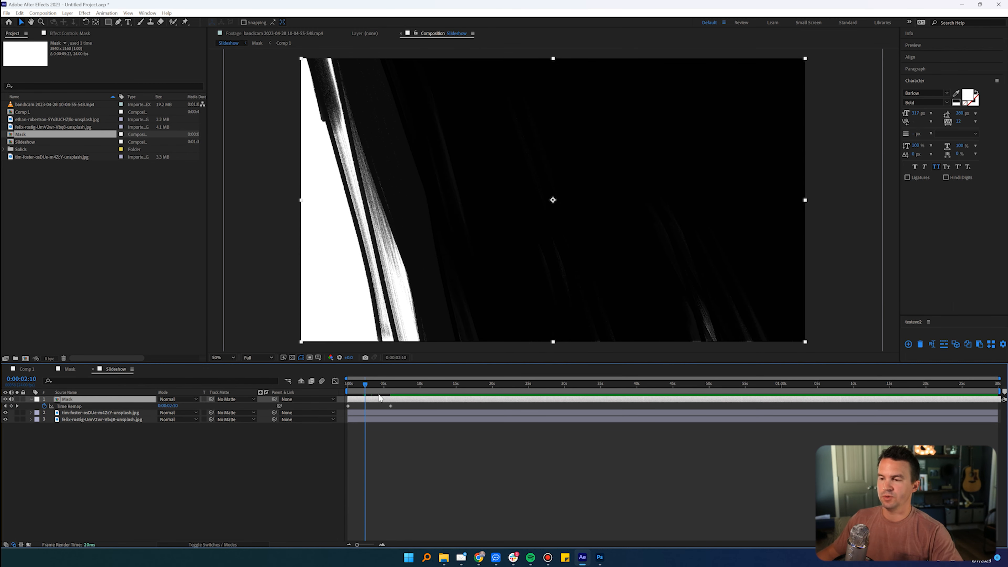
left_click_drag(378, 402, 402, 400)
left_click_drag(419, 401, 288, 401)
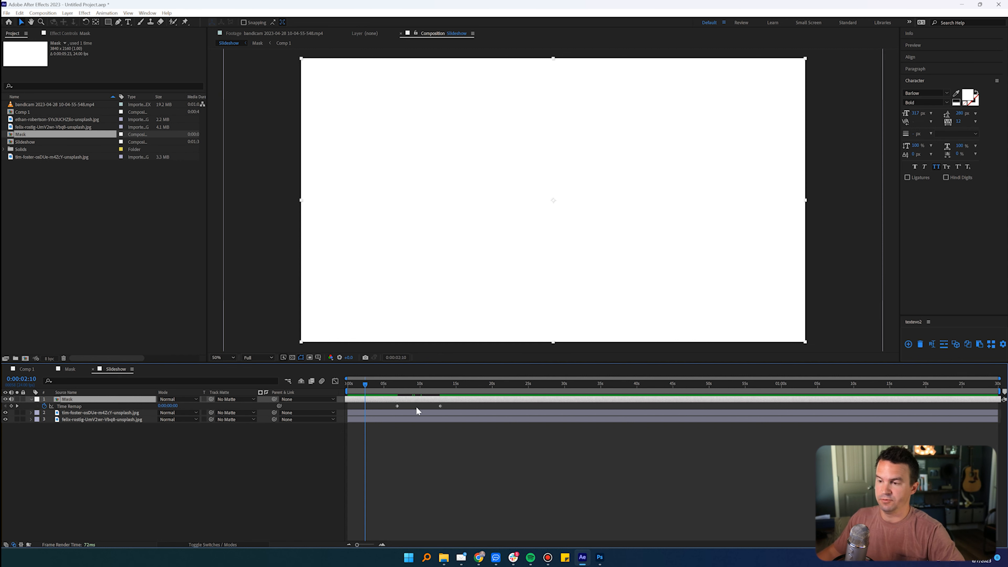
left_click_drag(365, 385, 418, 385)
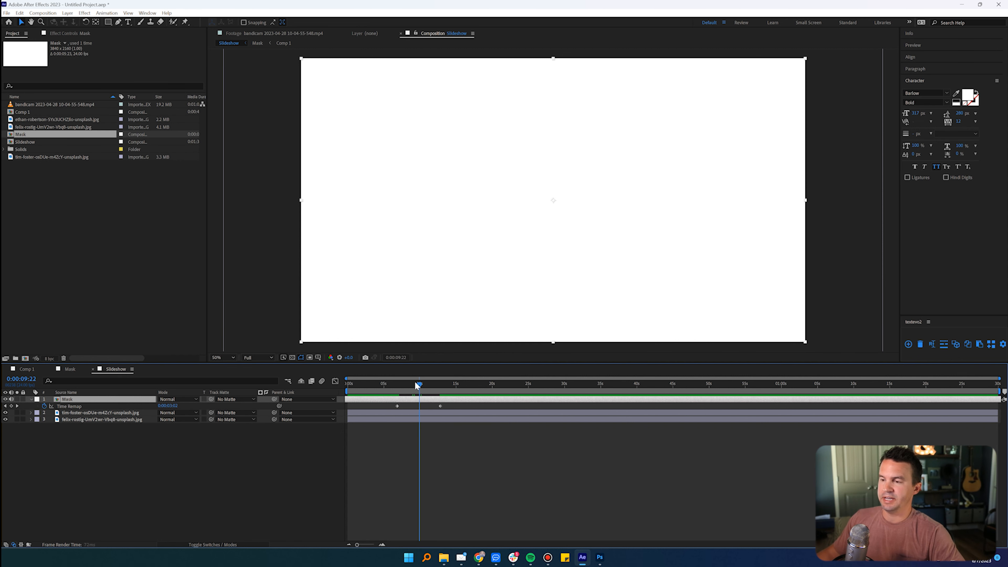
left_click_drag(412, 384, 408, 385)
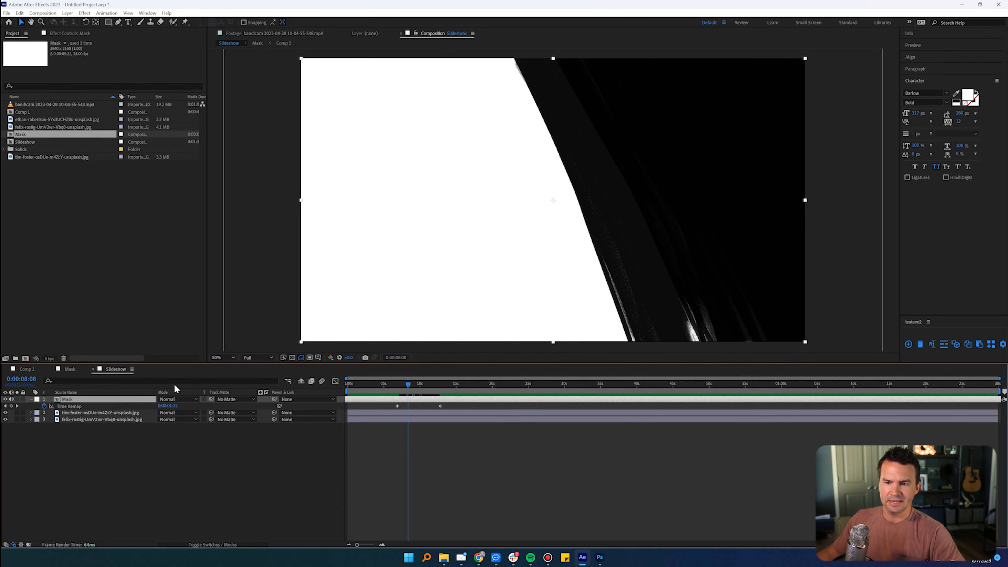
Step: Assign the Mask layer as the kayak photo's track matte and switch the matte from alpha to luma
left_click(64, 413)
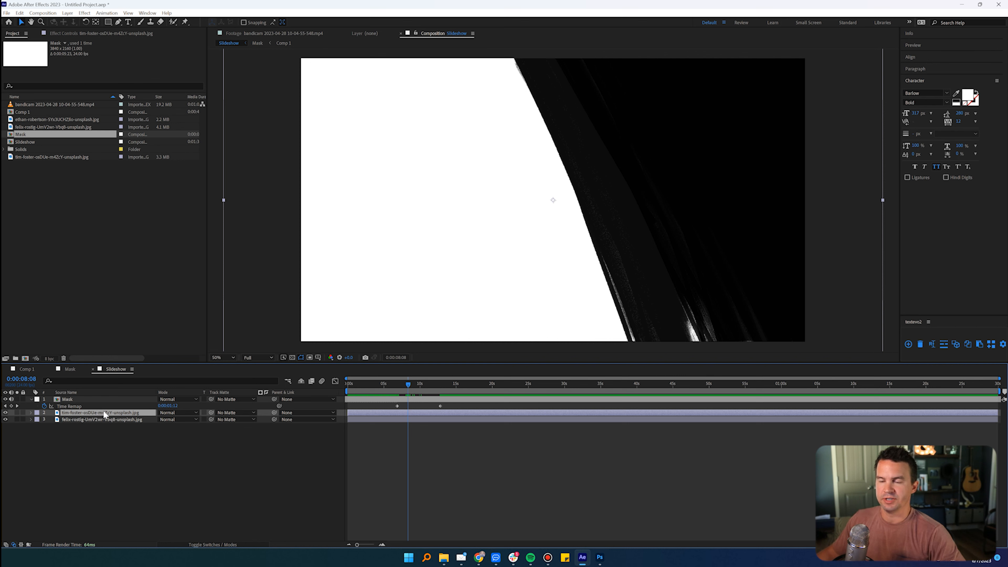
left_click(75, 419)
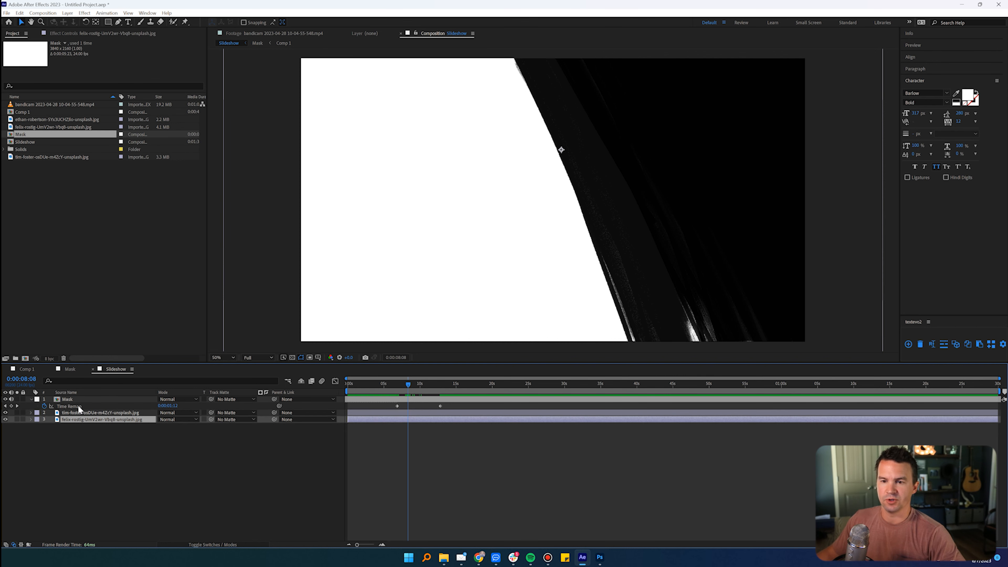
left_click(78, 407)
left_click(77, 412)
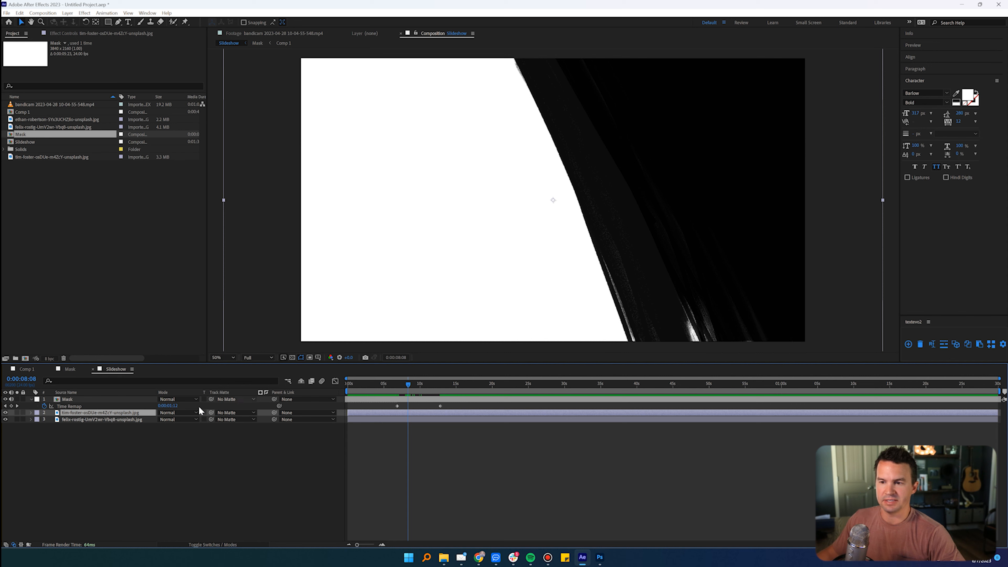
left_click_drag(211, 412, 72, 400)
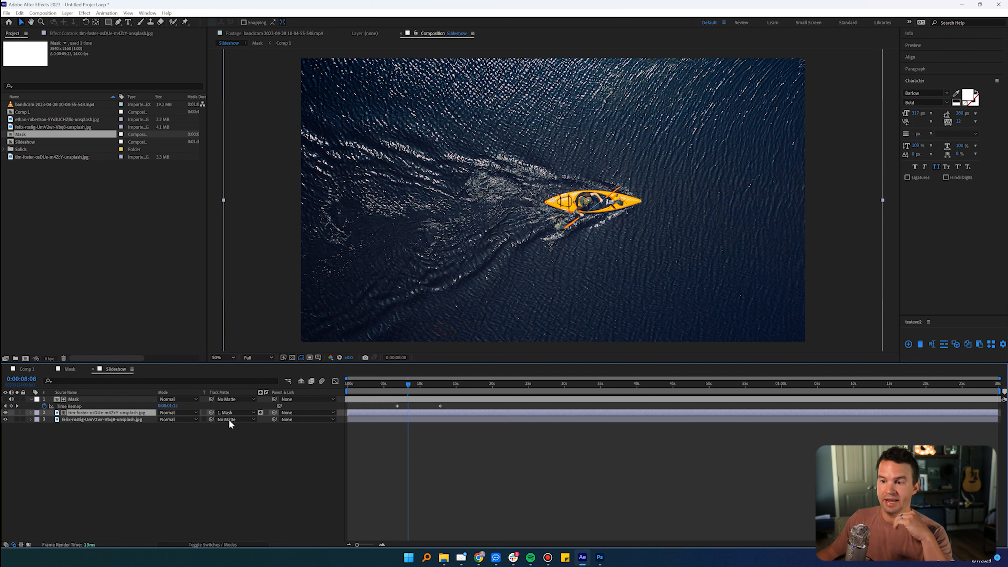
left_click(261, 412)
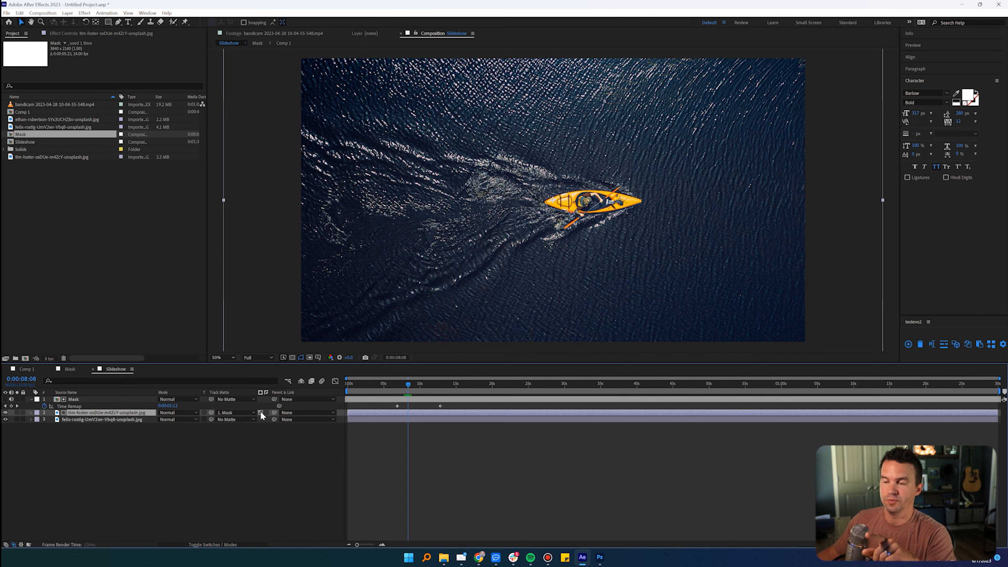
left_click(261, 413)
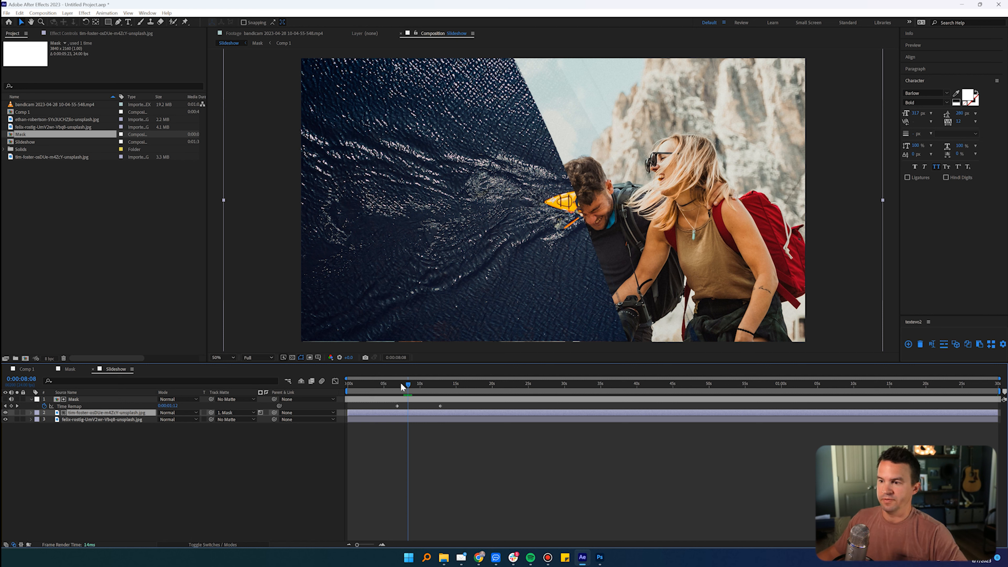
Step: Set the Slideshow work area around the transition, ending at 0:00:10:20, and preview the brush reveal of the hikers photo
left_click_drag(402, 384, 395, 386)
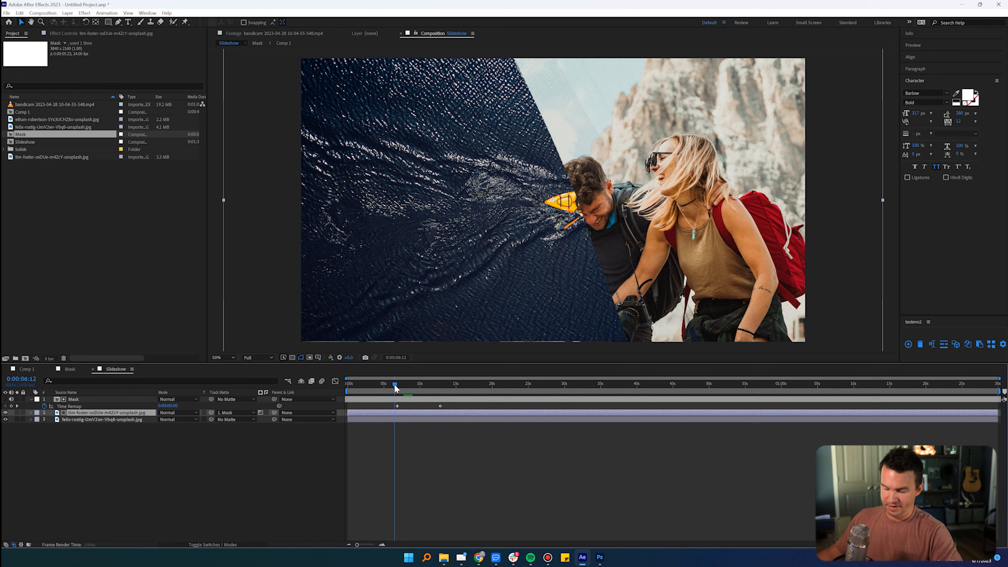
key("n")
left_click_drag(381, 391, 424, 392)
key("space")
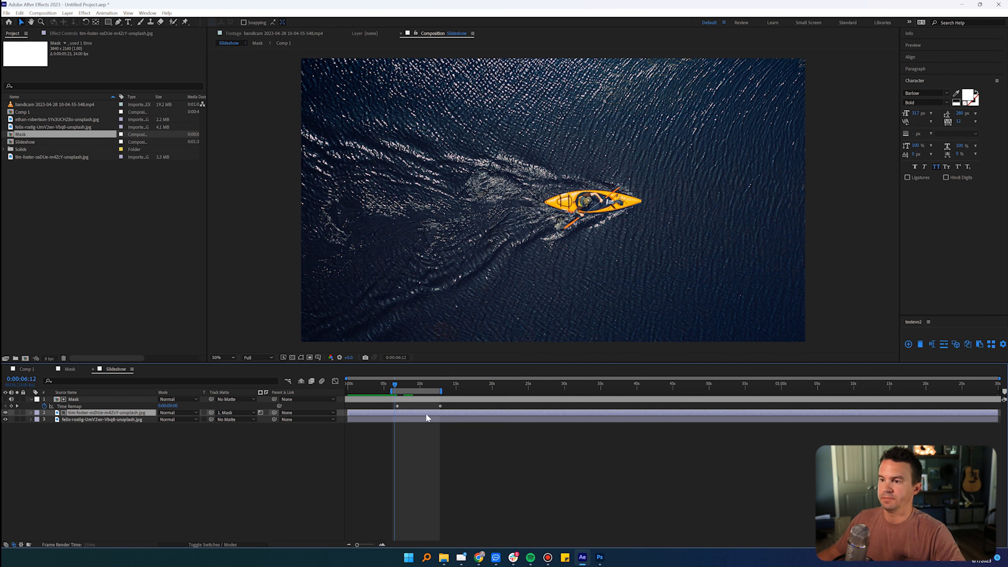
key("space")
key("n")
key("space")
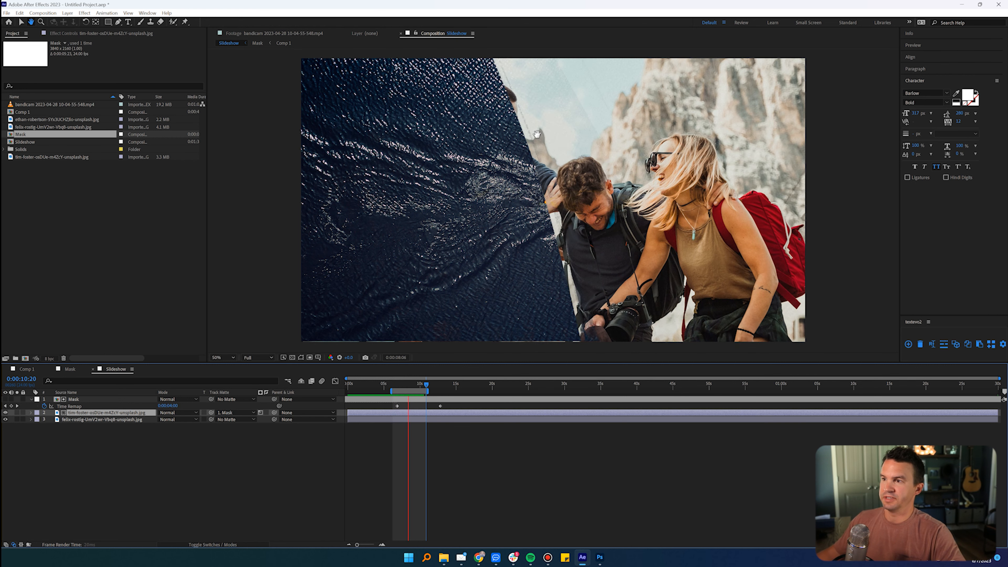
key("space")
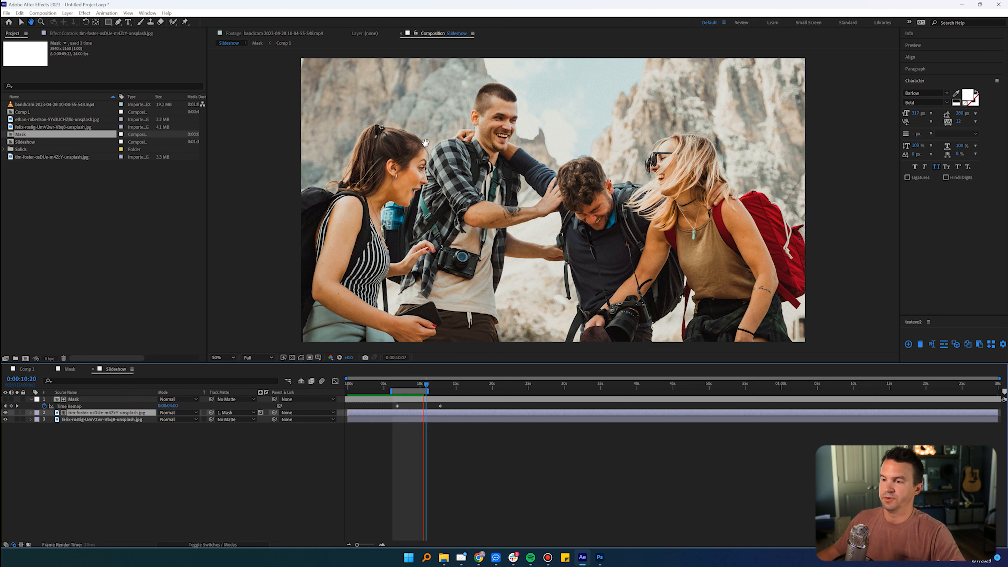
left_click_drag(403, 384, 410, 384)
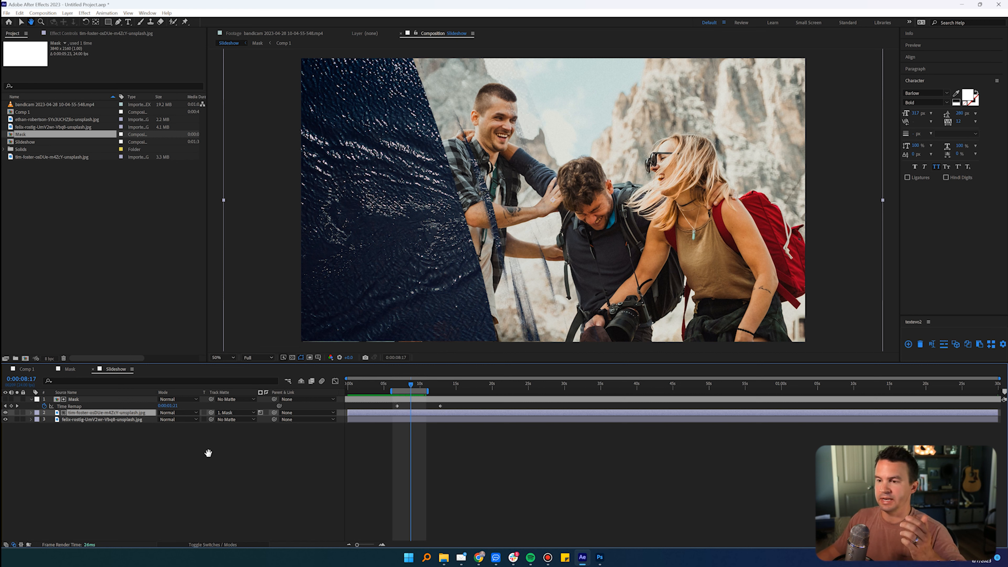
Step: Duplicate the Mask layer in the Slideshow composition
key("v")
left_click(93, 391)
left_click(88, 399)
key("ctrl+d")
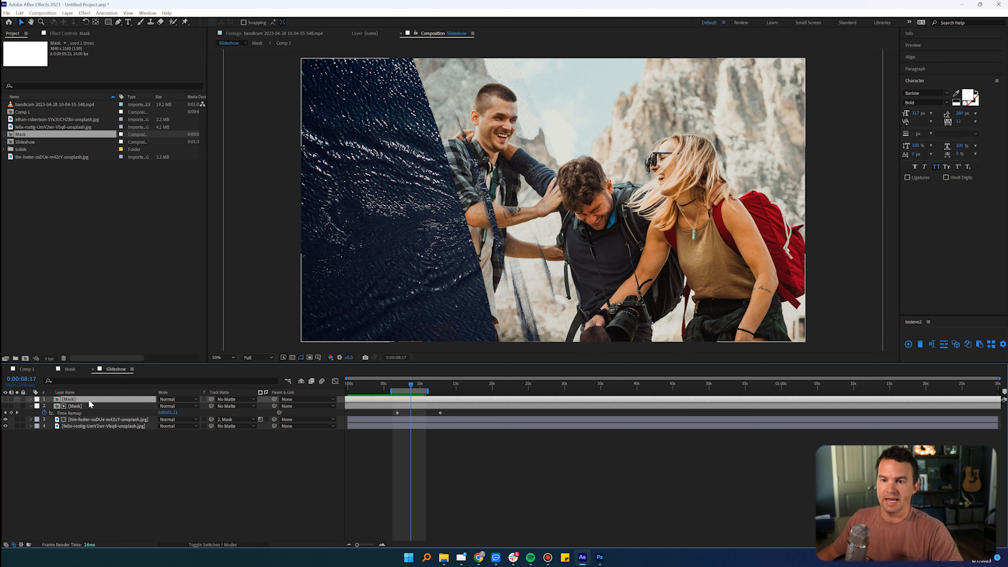
Step: Create a 3840 × 2160 solid layer in cyan (51E8E7) above the duplicated Mask layer
left_click(67, 12)
mouse_move(79, 21)
left_click(203, 31)
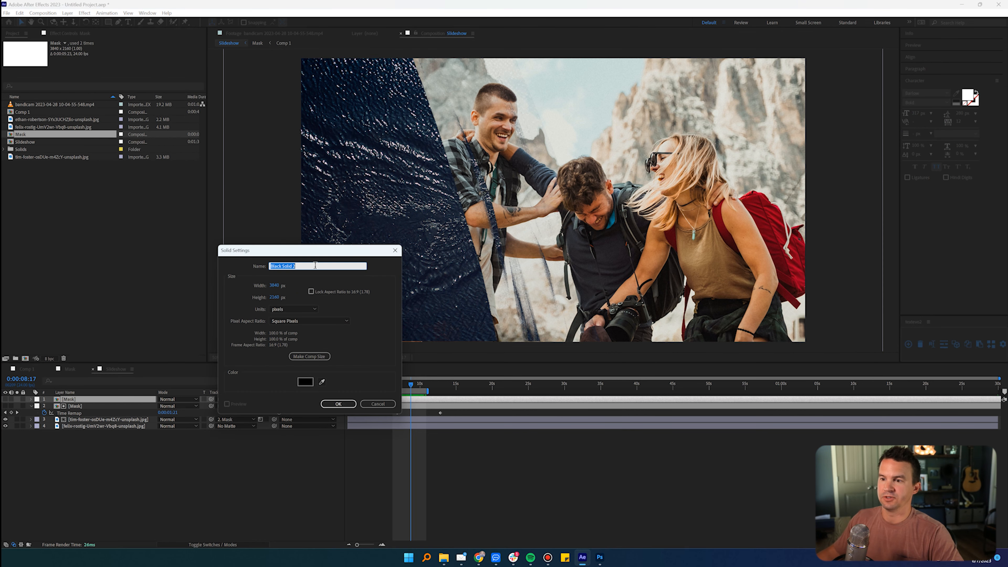
left_click(307, 383)
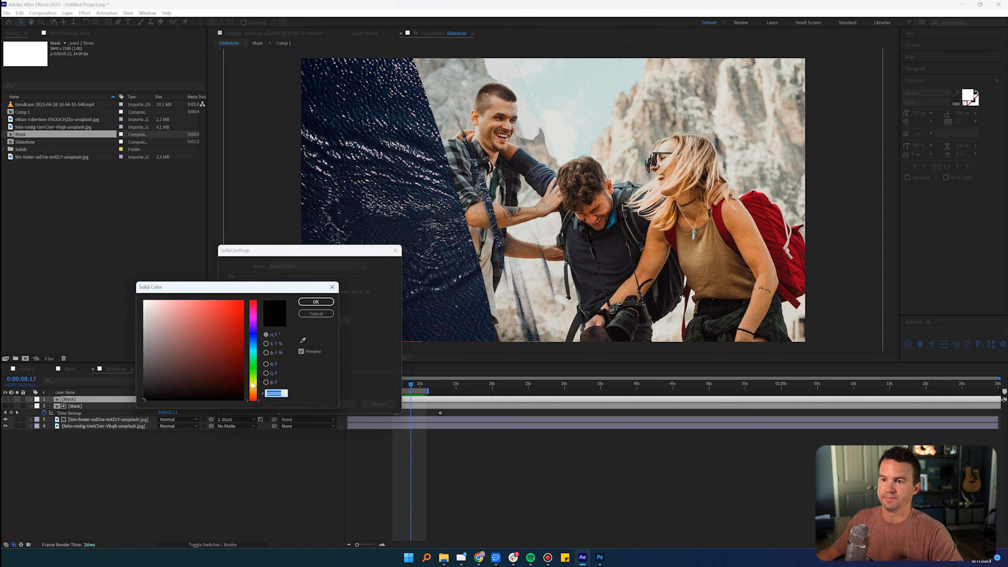
left_click_drag(248, 366, 252, 351)
left_click(206, 317)
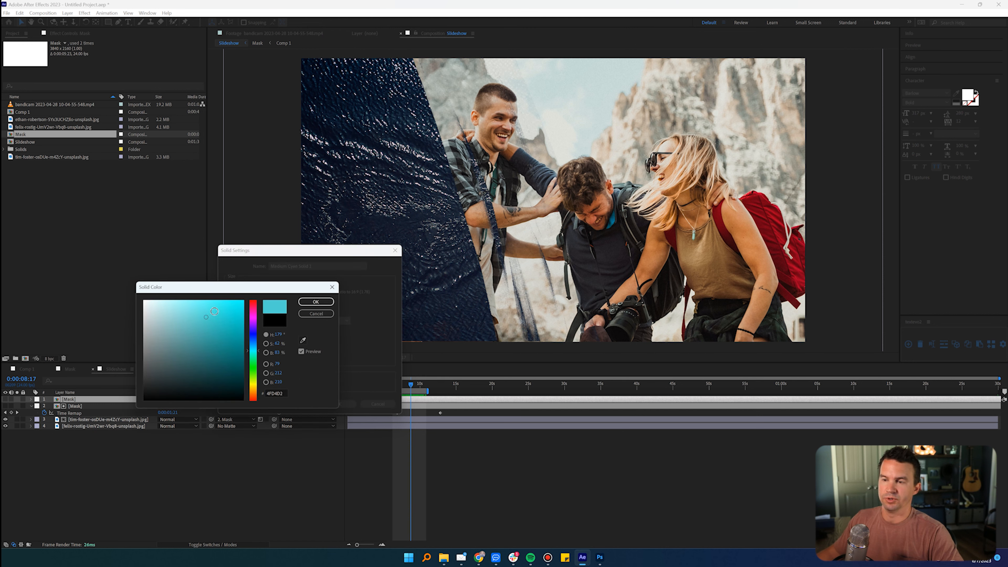
left_click(208, 309)
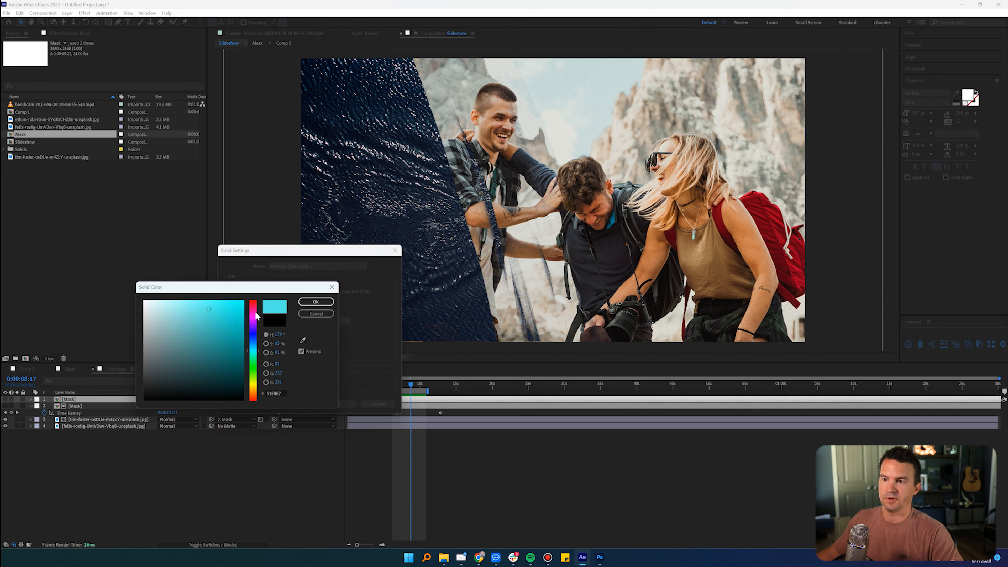
left_click(317, 302)
left_click(343, 406)
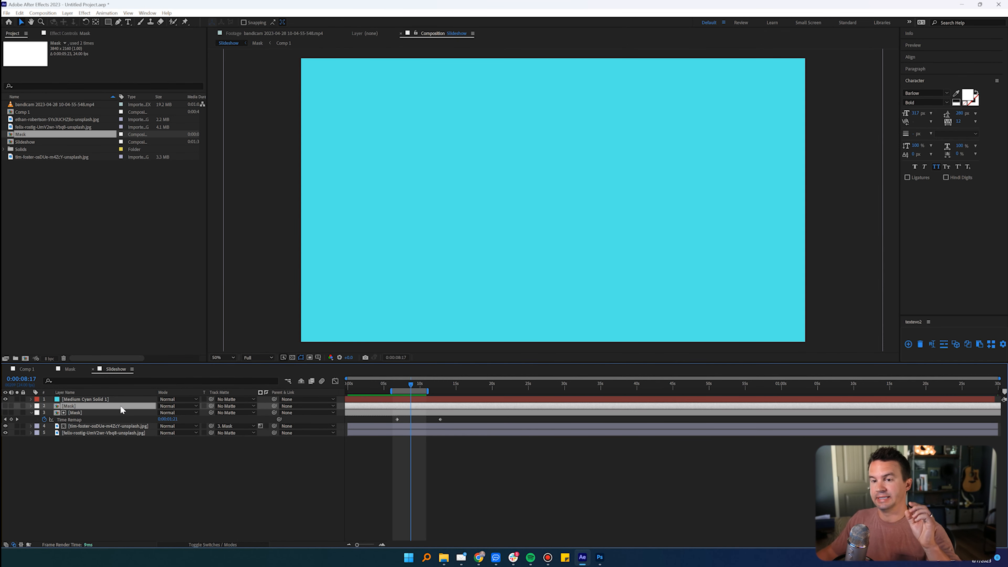
Step: Assign the duplicated Mask layer as the cyan solid's track matte and rename that matte layer to MASK 2
left_click(125, 399)
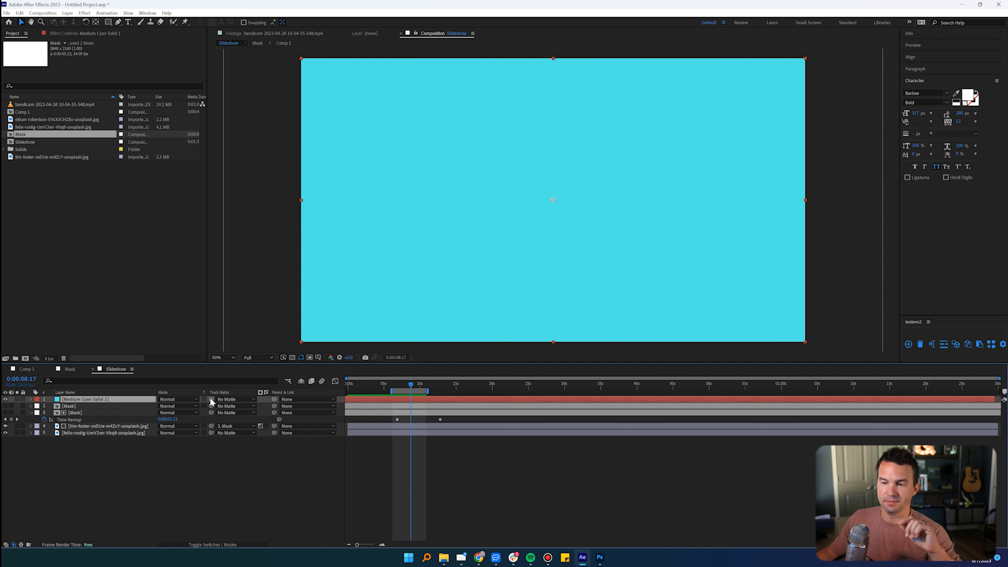
left_click_drag(212, 401, 87, 406)
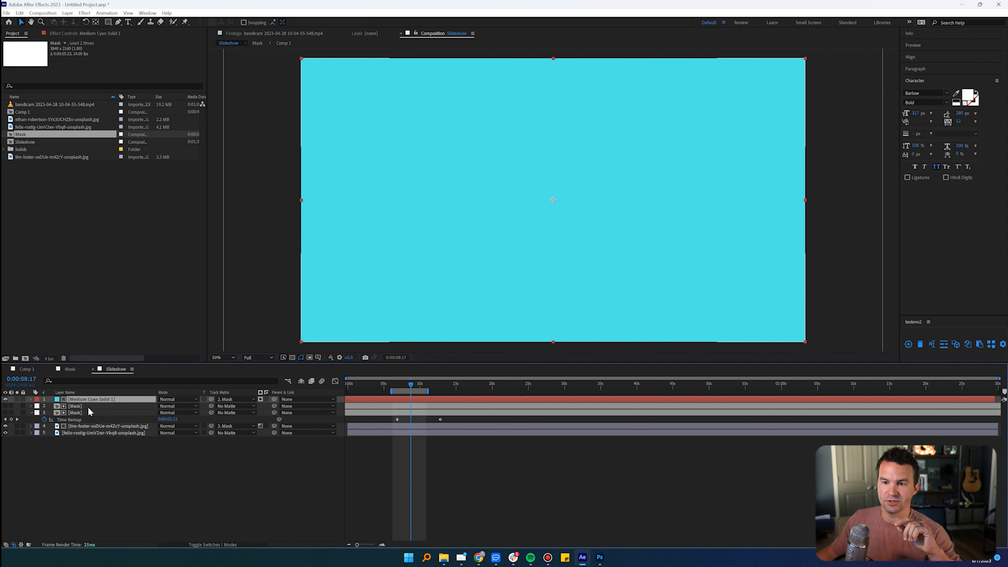
left_click(78, 405)
key("Return")
type("MASK 2")
key("Return")
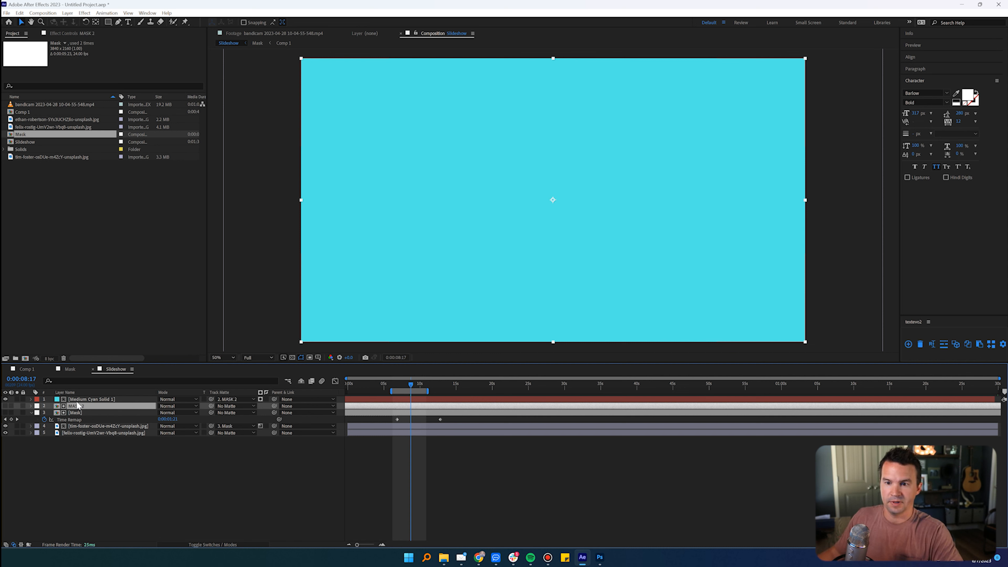
Step: Rename the original Mask layer, which mattes the tim-foster photo, to MASK 1
left_click(79, 412)
key("Return")
type("MASK 1")
key("Return")
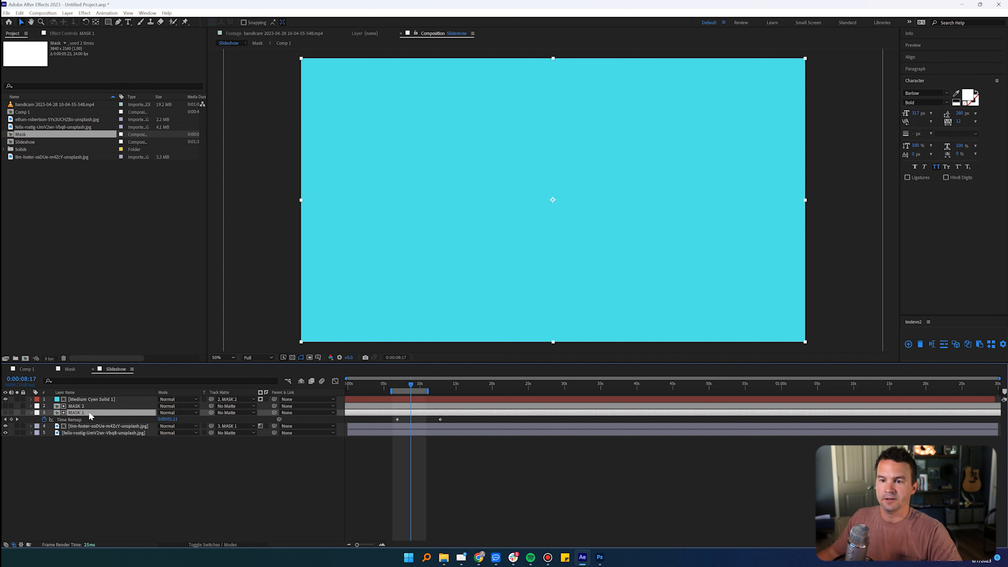
Step: Switch the cyan solid's track matte from alpha to luma and move the solid directly below the tim-foster photo layer
left_click(92, 406)
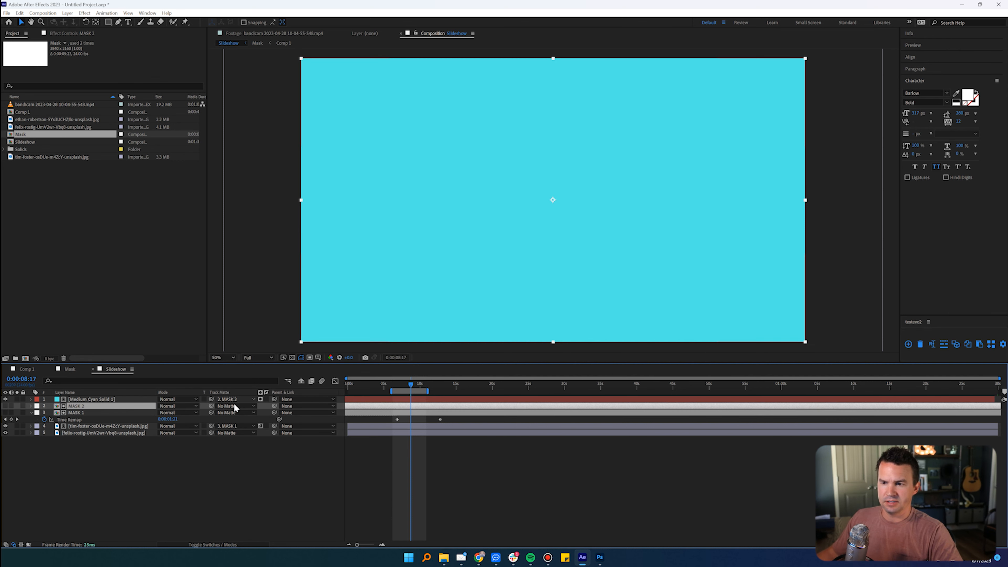
left_click(261, 400)
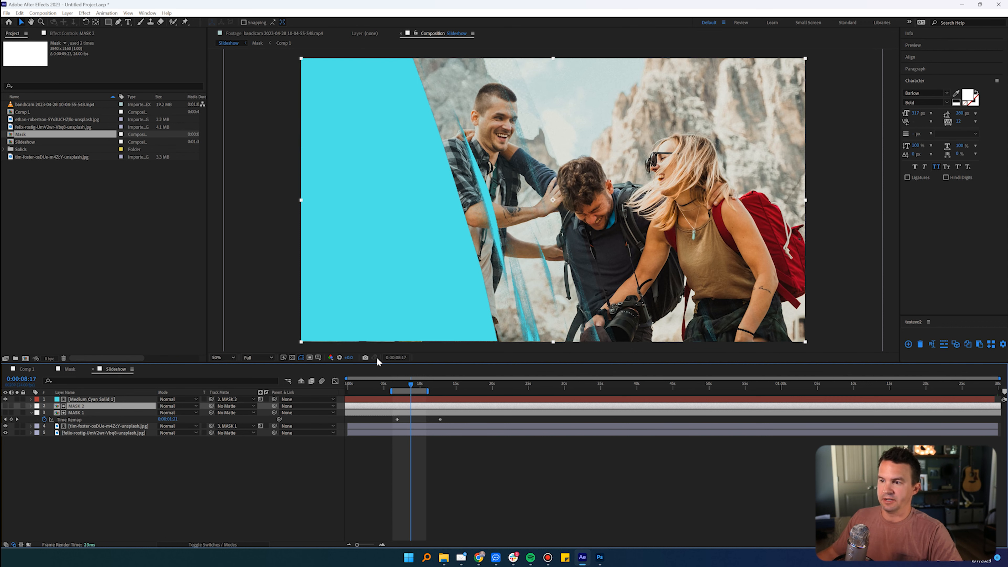
left_click(118, 400)
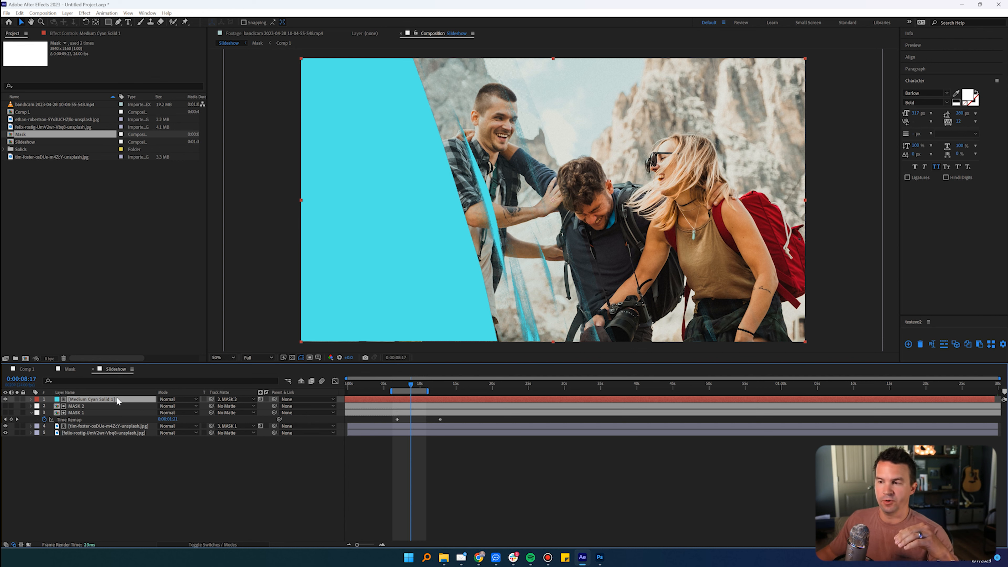
left_click_drag(118, 401, 120, 429)
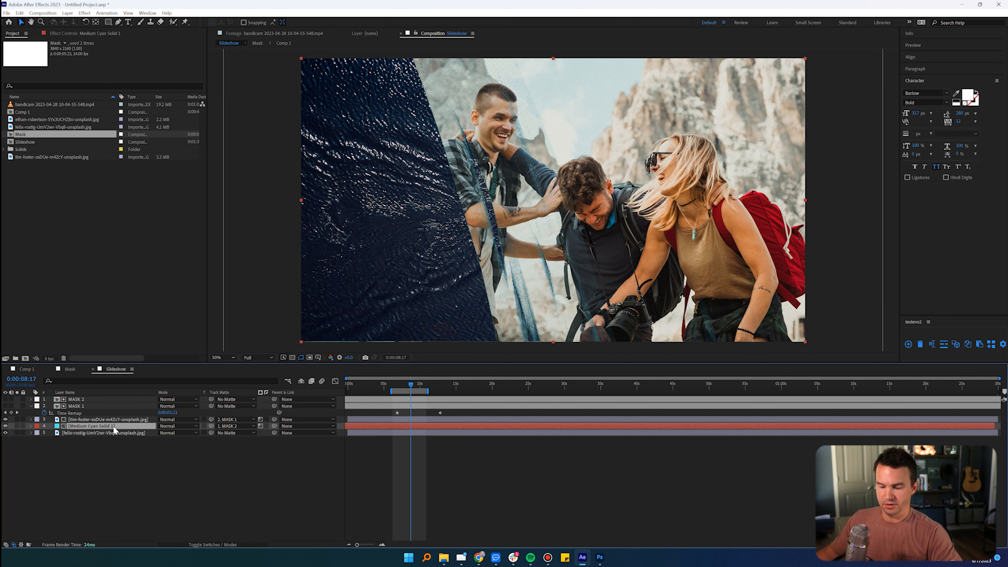
Step: Change the solid layer's color from cyan to orange-red (FE431E) in its solid settings
key("ctrl+shift+y")
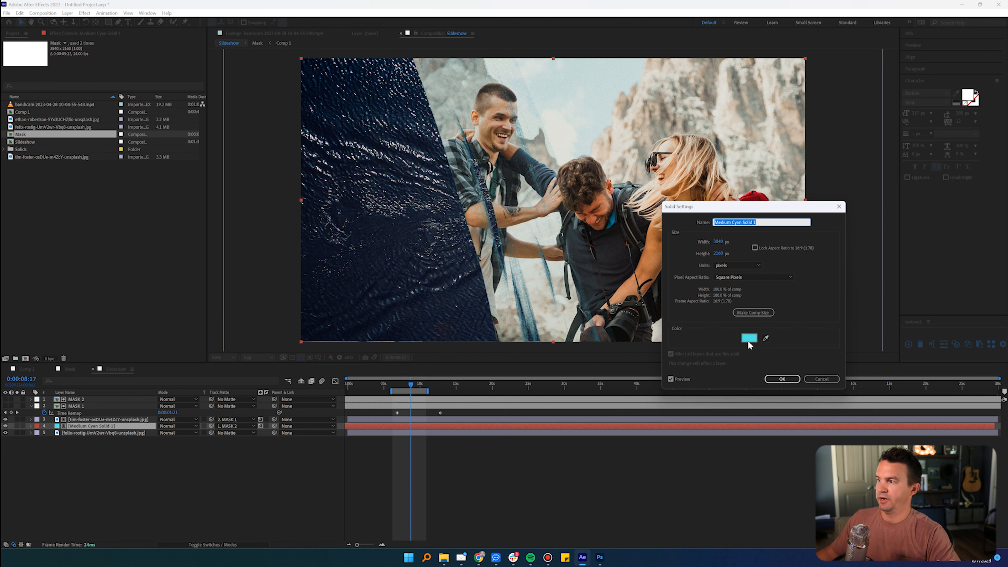
left_click(749, 339)
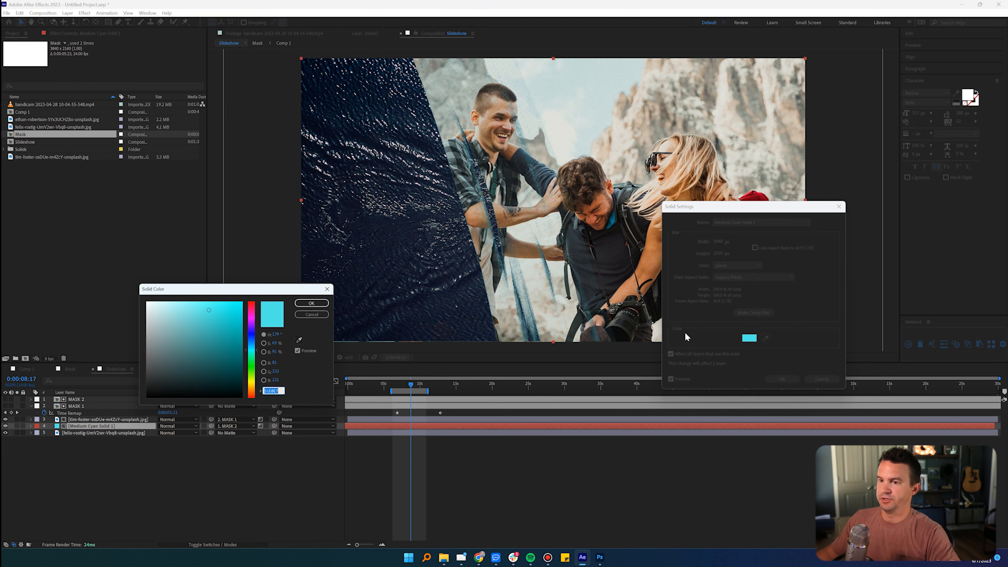
left_click(254, 398)
left_click_drag(236, 321, 232, 301)
left_click(314, 303)
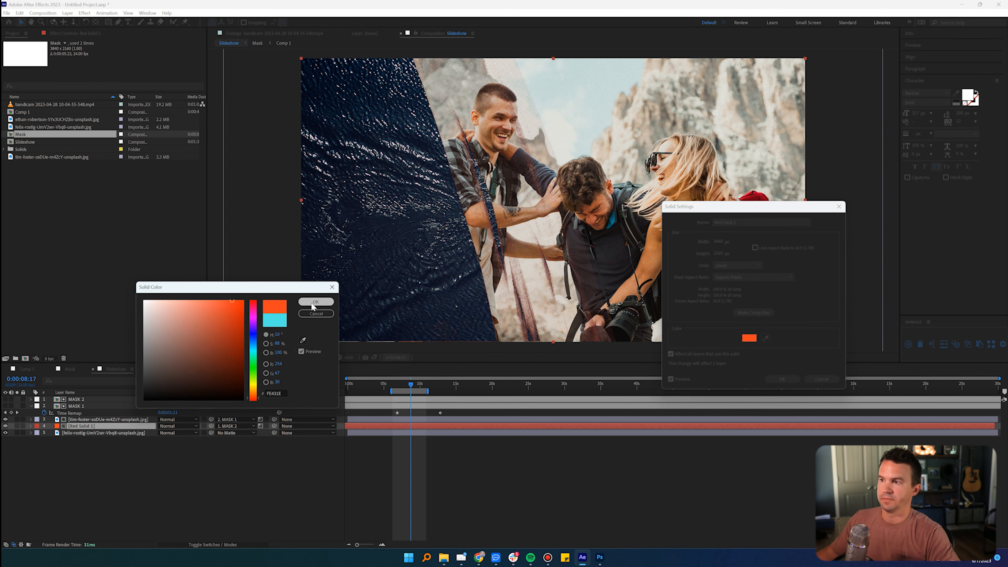
key("Return")
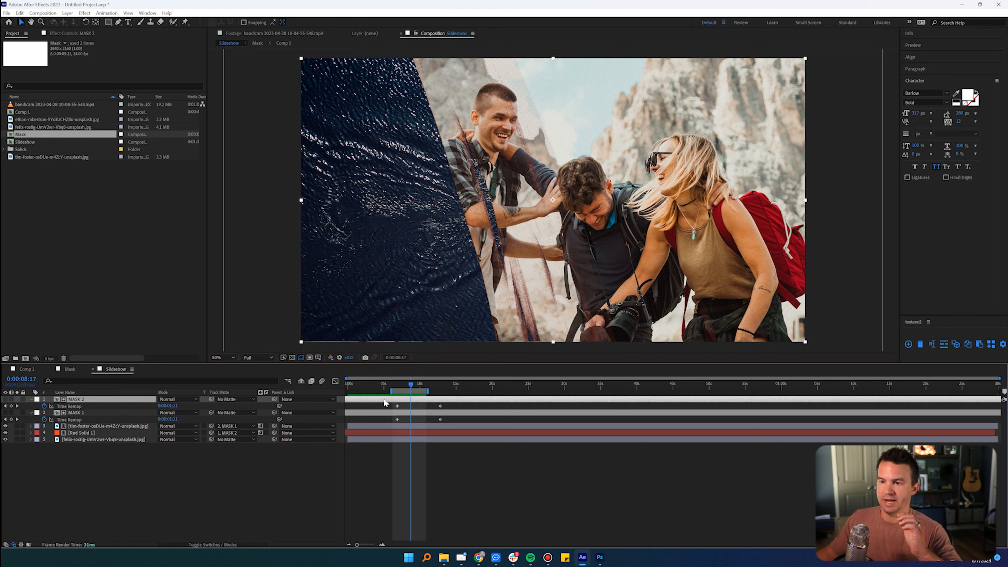
Step: Shift the MASK 2 layer three frames later in time so the solid's edge shows between the photos
key("alt+Page_Down")
key("alt+Page_Down")
key("alt+Page_Down")
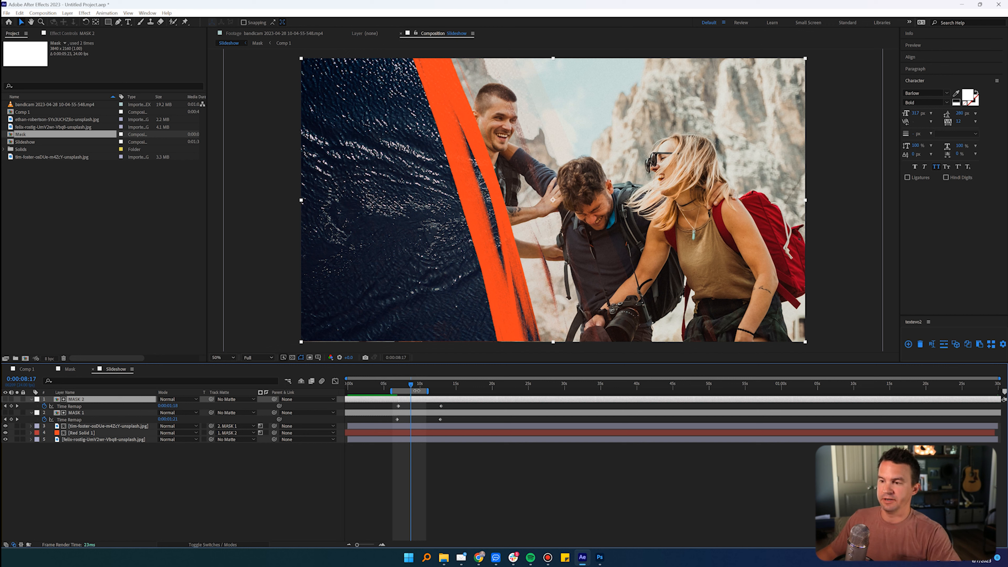
Step: Extend the end of the Slideshow work area to about 12 seconds and preview the offset brush transition
left_click(426, 450)
left_click_drag(427, 391, 435, 390)
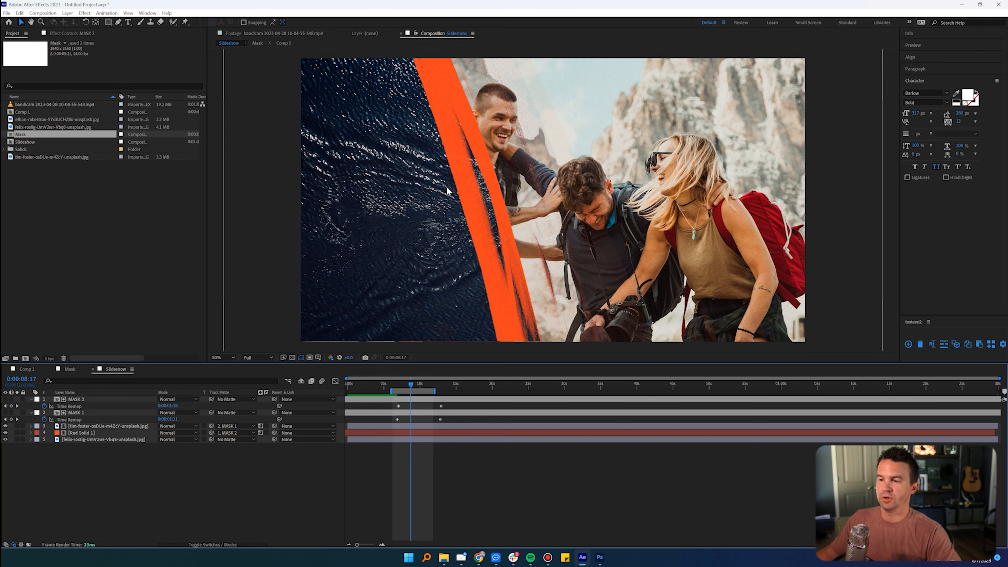
key("space")
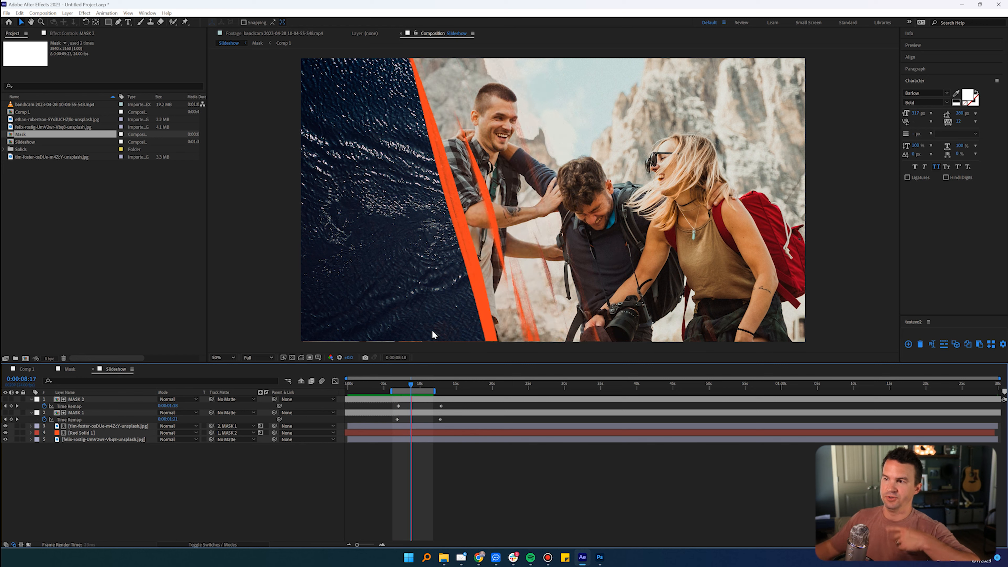
key("space")
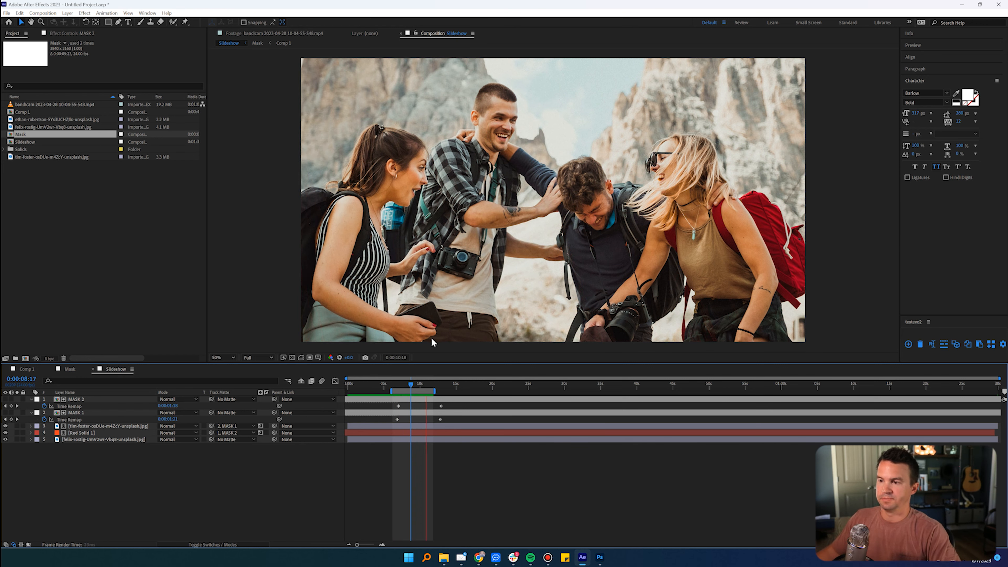